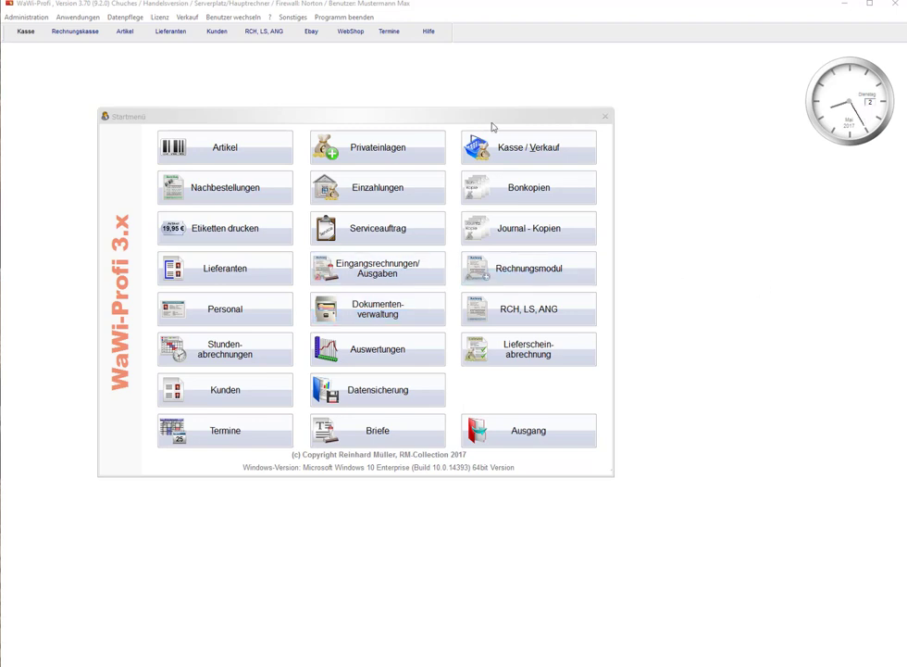
View the Umbuchungen form from the sales functions, and locate the Umbuchungen function in the Tagsabschluss & Kopien window
left_click(188, 18)
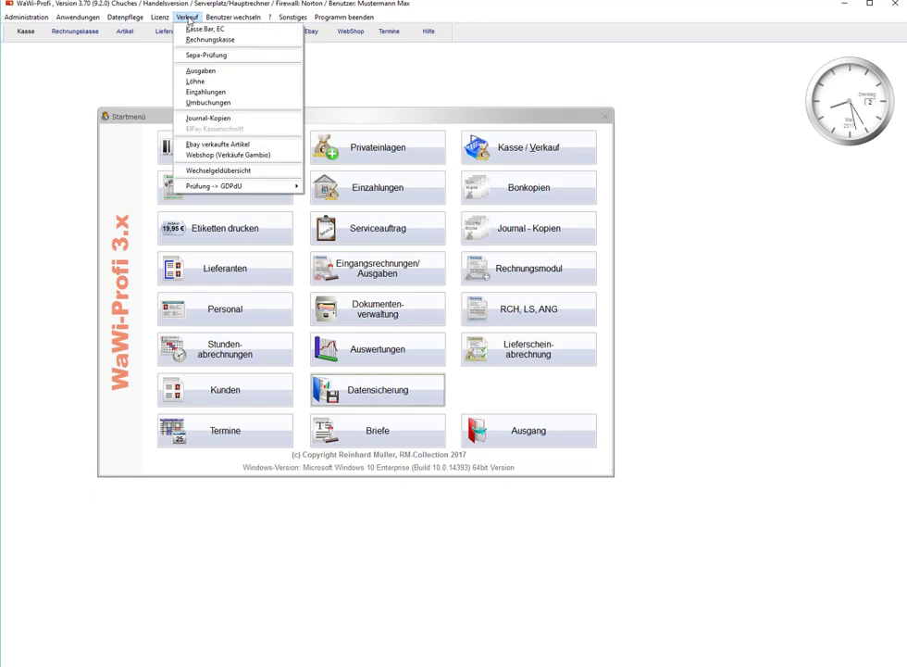
left_click(239, 108)
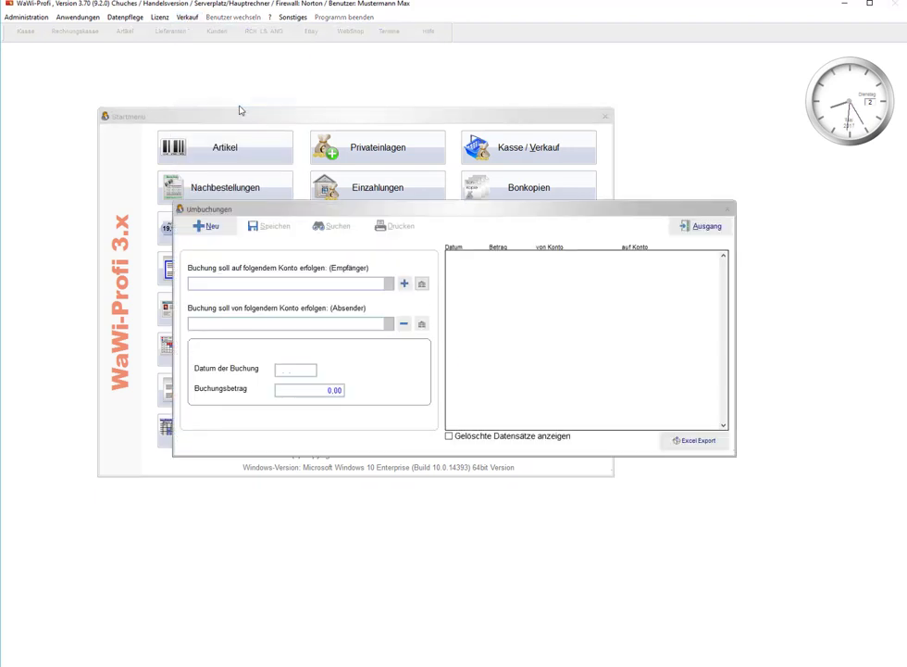
left_click(694, 230)
left_click(542, 235)
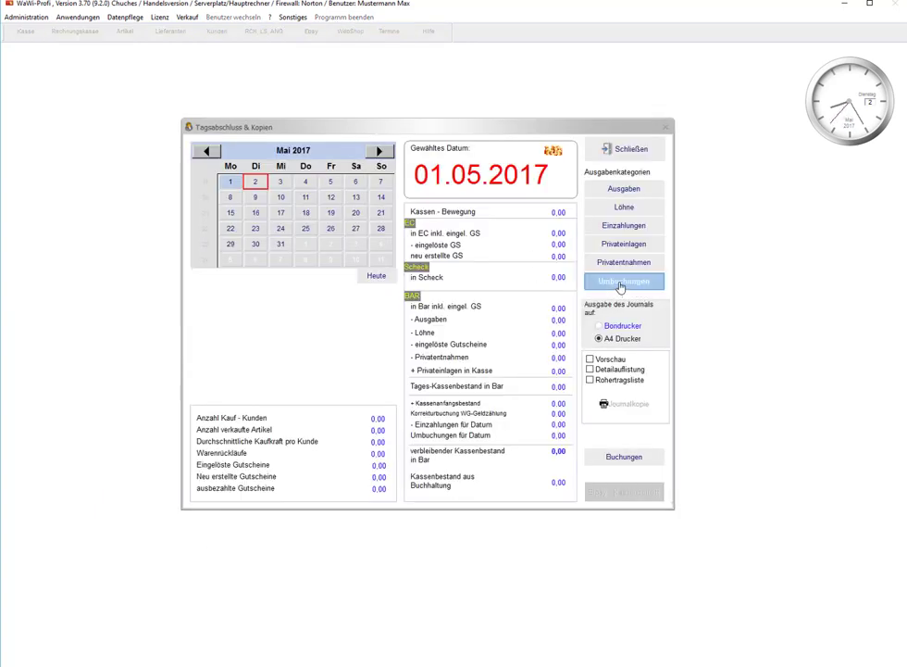
left_click(629, 149)
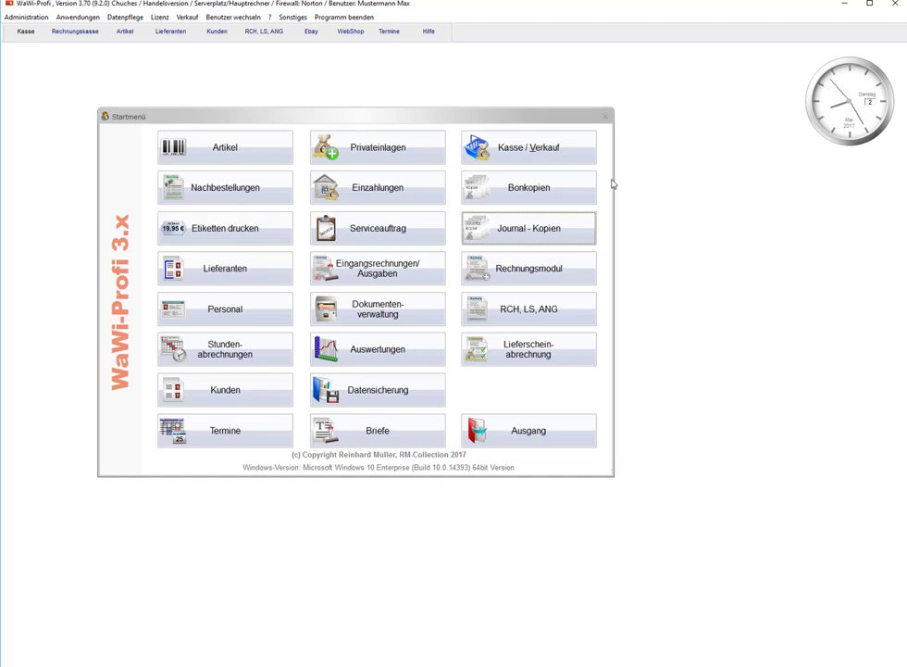
Review the existing postings of the Kasse: Hauptkasse account from the Tagsabschluss & Kopien window
left_click(515, 240)
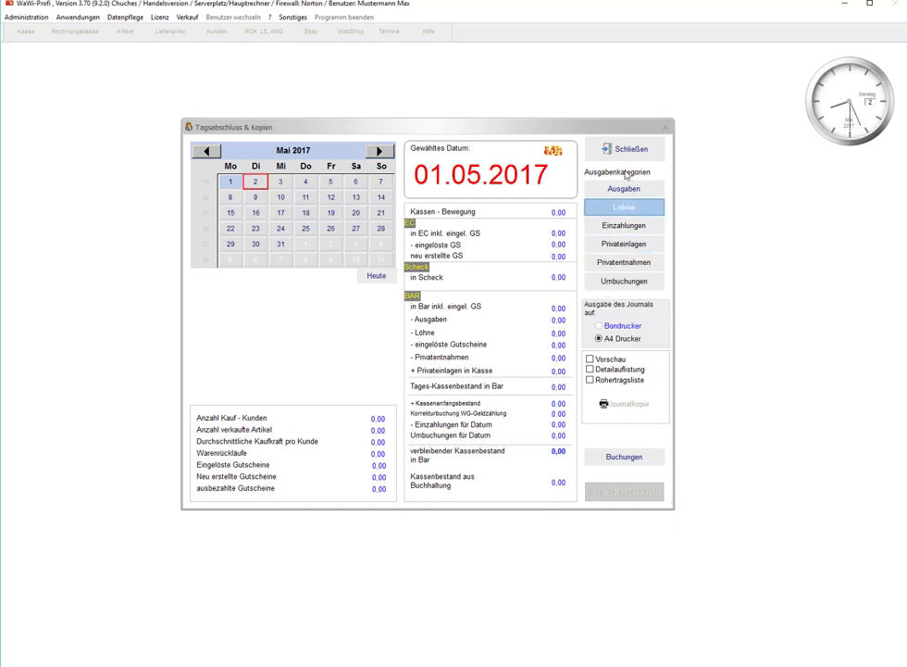
left_click(598, 465)
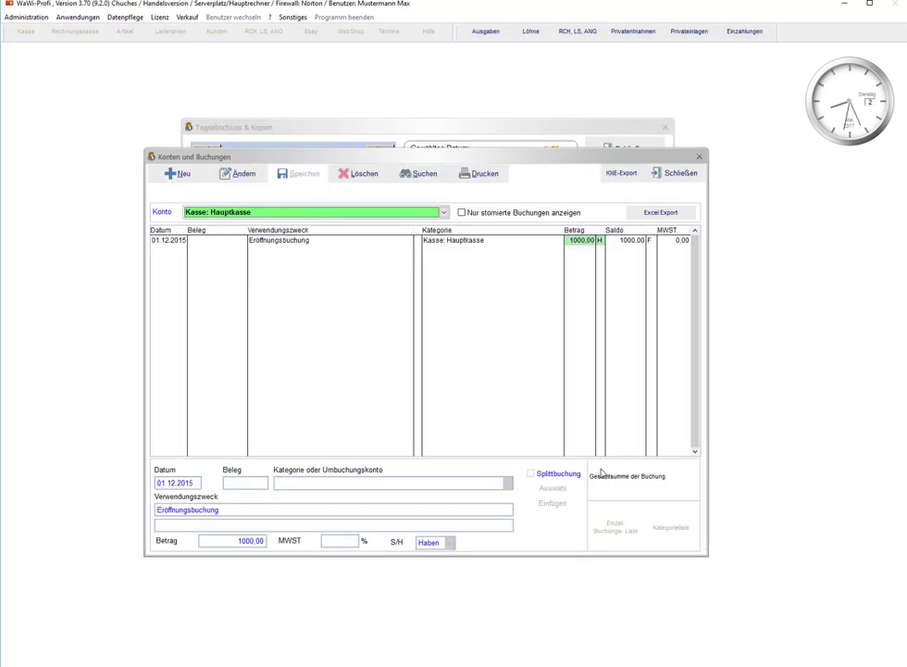
left_click(199, 212)
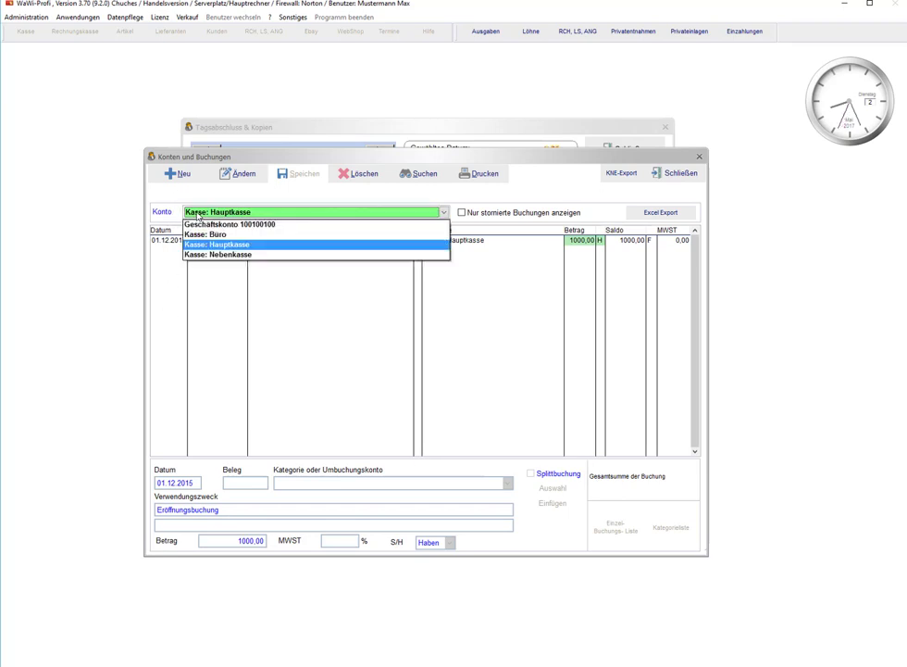
left_click(199, 246)
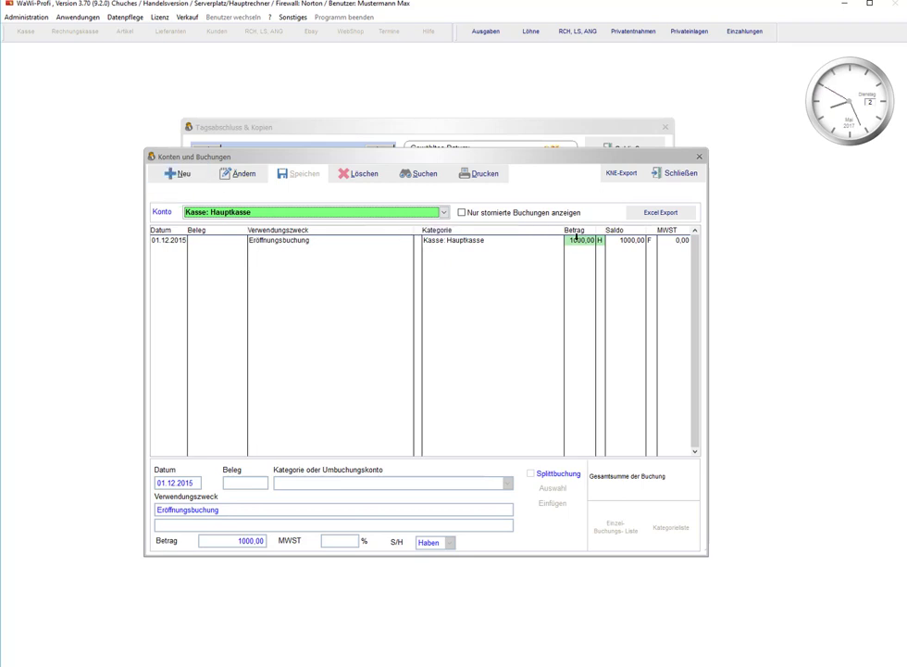
left_click(676, 181)
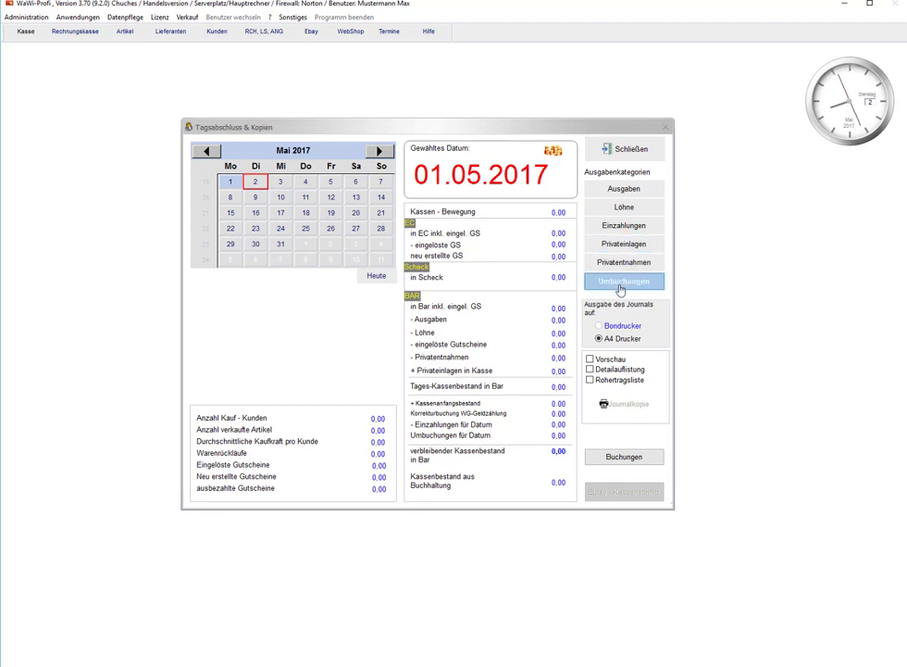
left_click(624, 154)
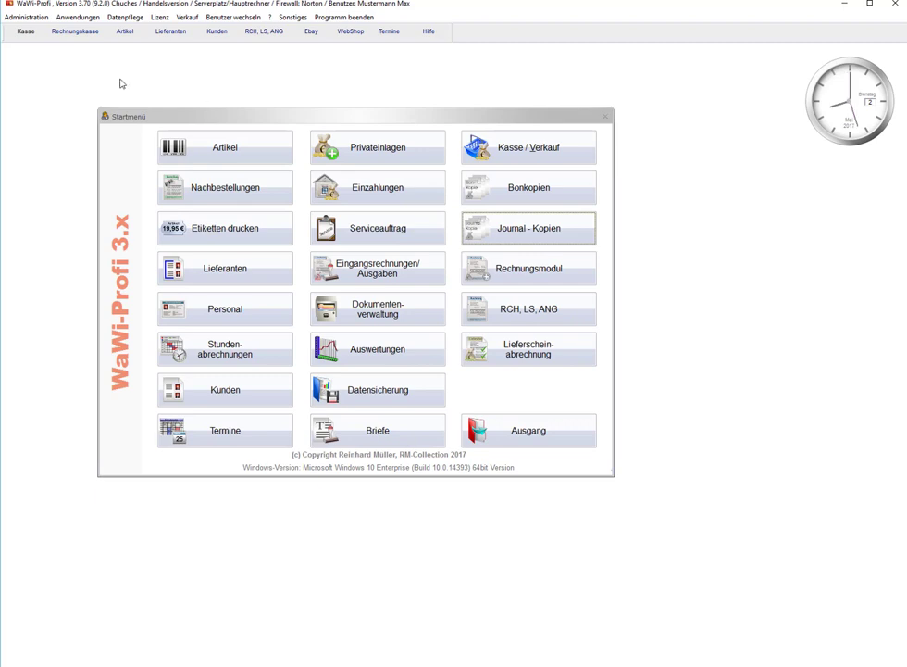
Inspect the Verschiedenes page of the system settings for the Einzahlungen sofort buchen option
left_click(28, 17)
mouse_move(51, 28)
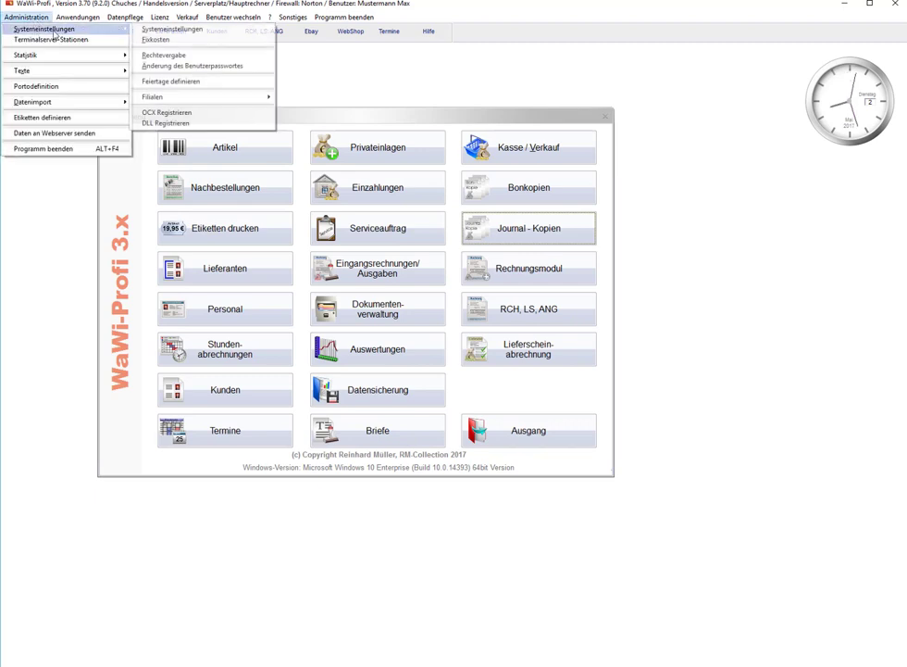
left_click(158, 28)
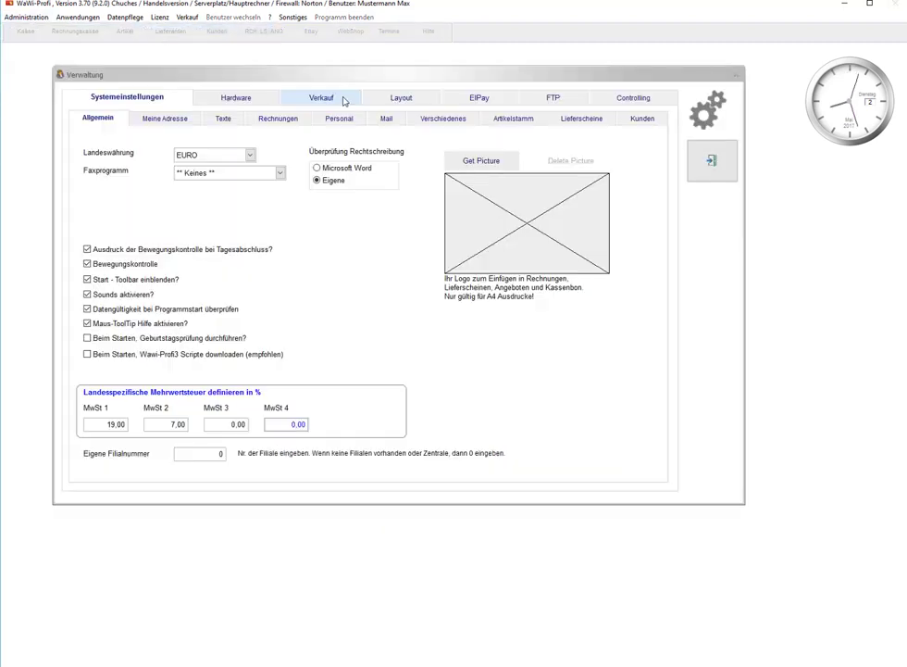
left_click(444, 120)
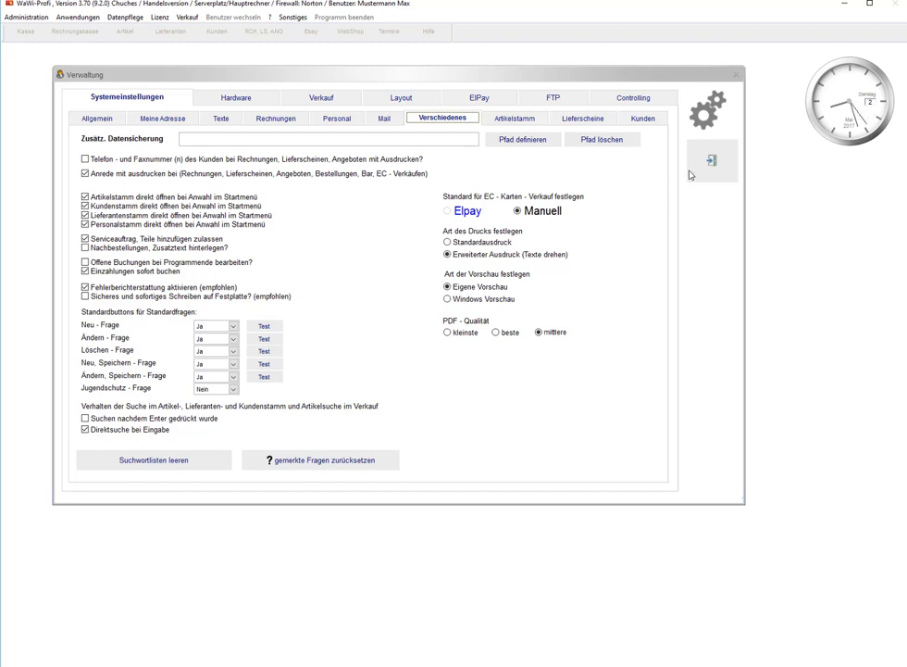
left_click(692, 172)
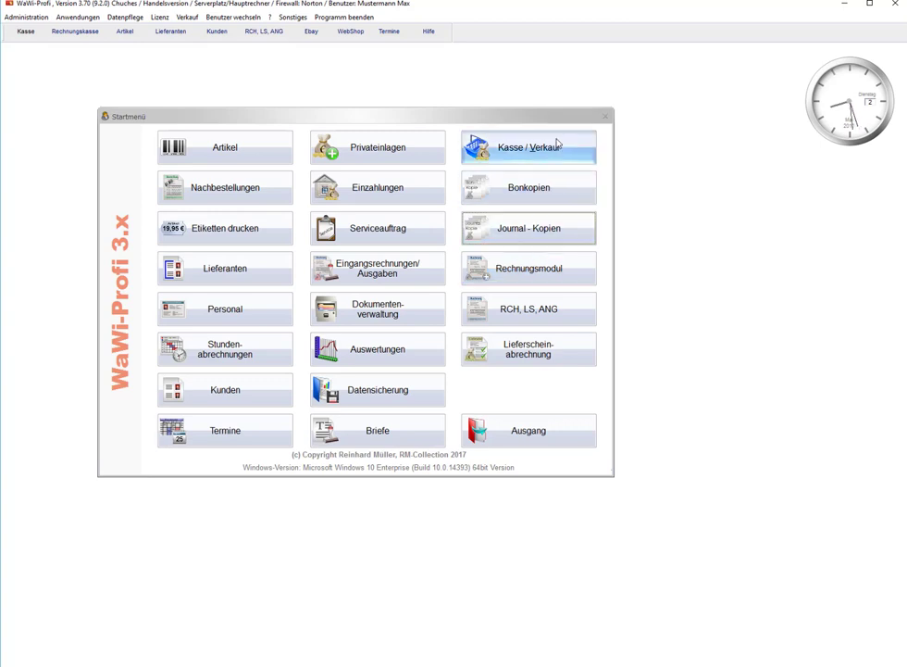
Start a new transfer from the journal copies window with Kasse: Nebenkasse as recipient and Kasse: Hauptkasse as sender
left_click(532, 224)
left_click(620, 281)
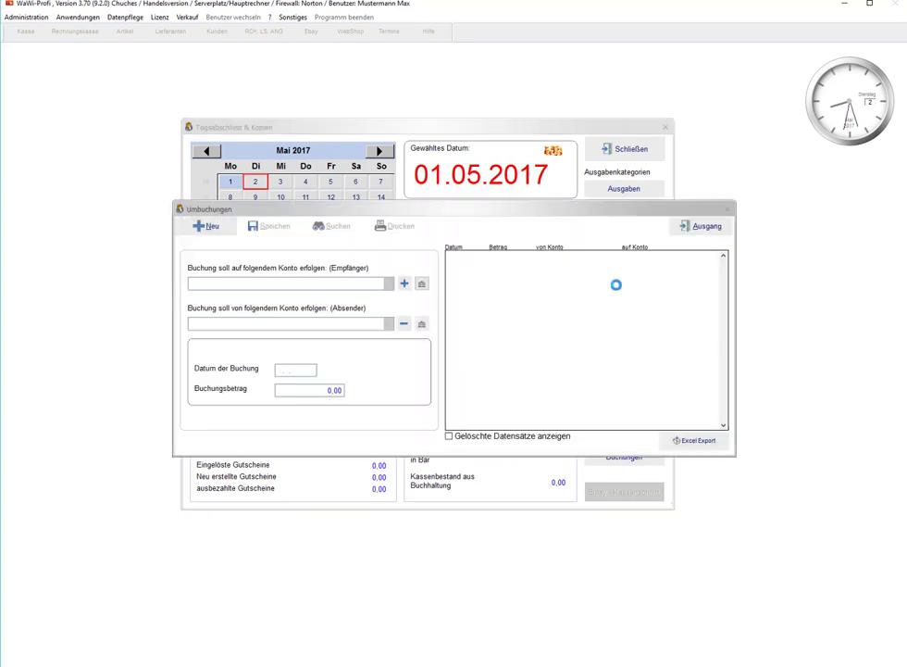
left_click(208, 226)
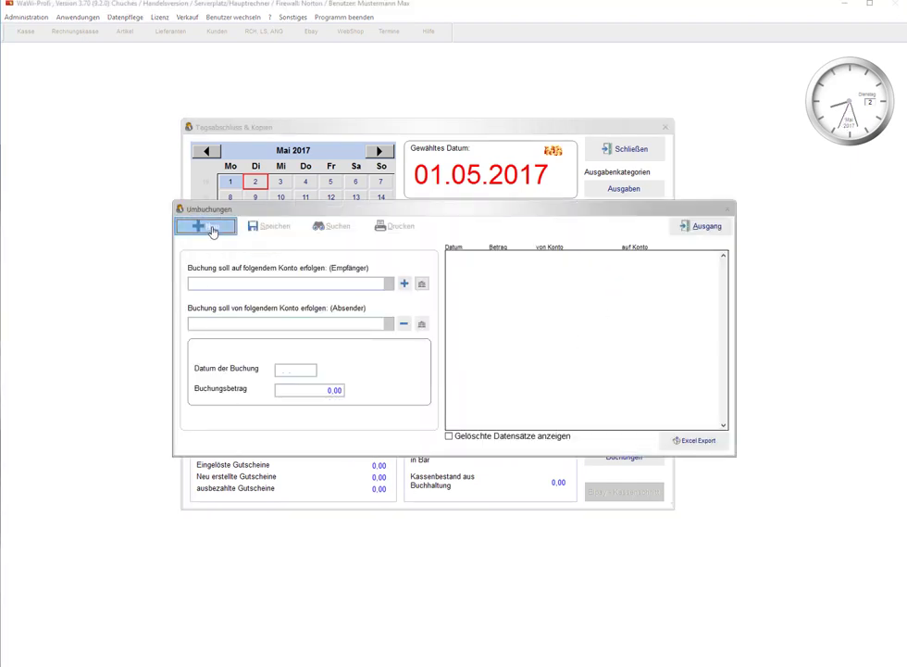
left_click(466, 366)
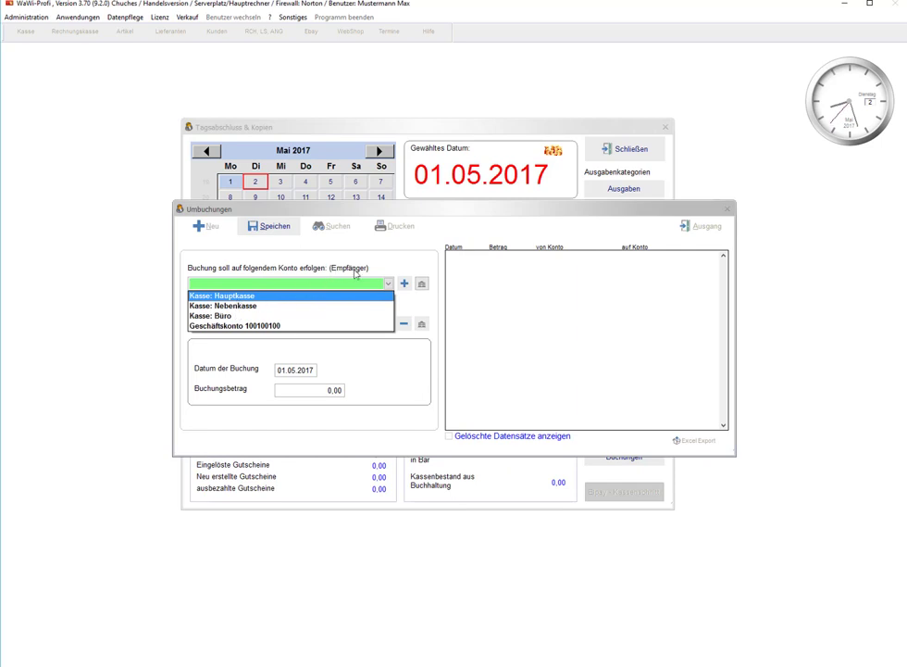
left_click(243, 306)
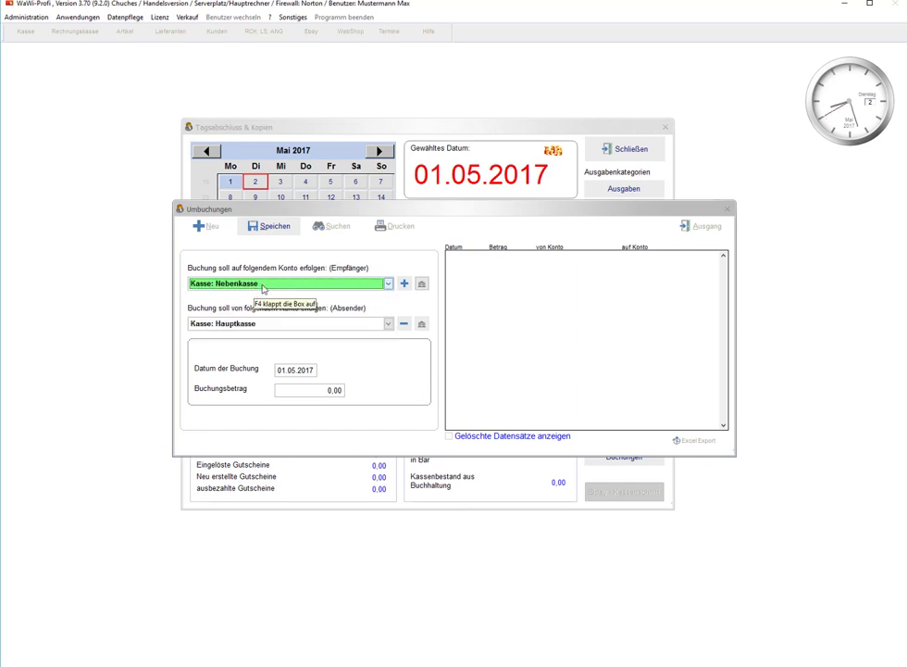
left_click(247, 324)
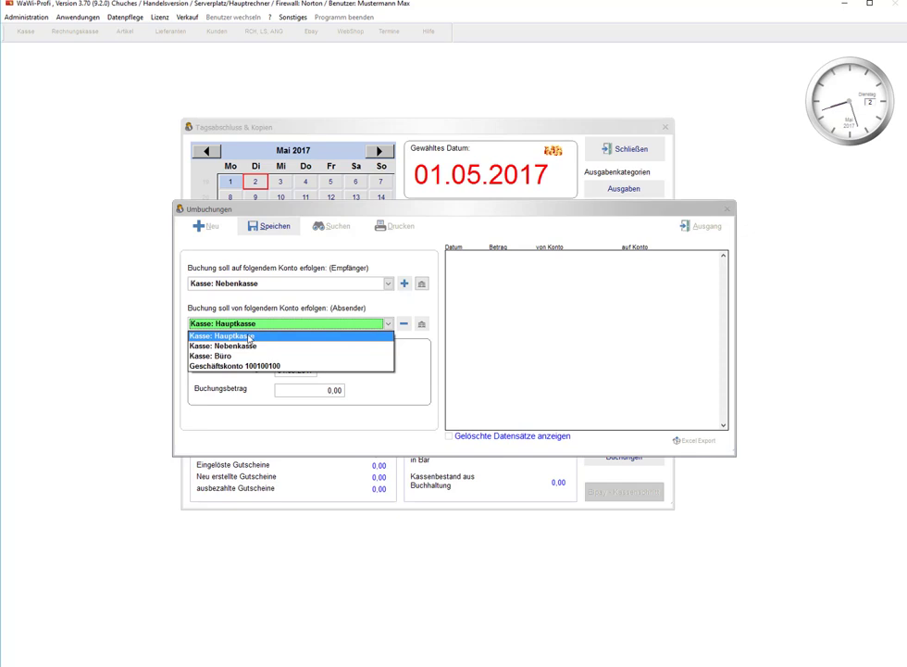
left_click(248, 339)
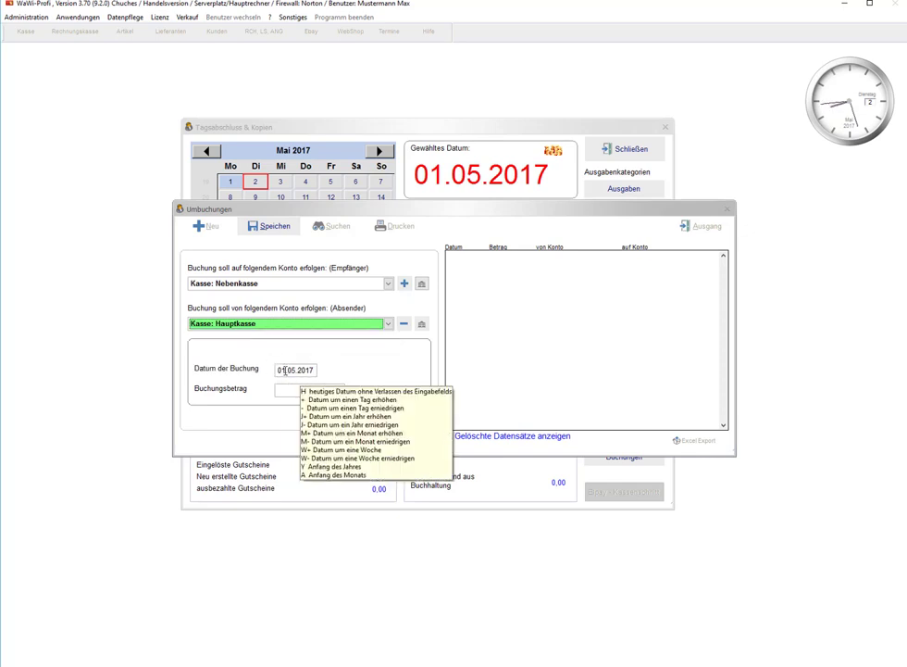
Set the transfer's Buchungsbetrag to 5,00, save the posting and leave the Umbuchungen form
left_click(295, 370)
left_click(297, 392)
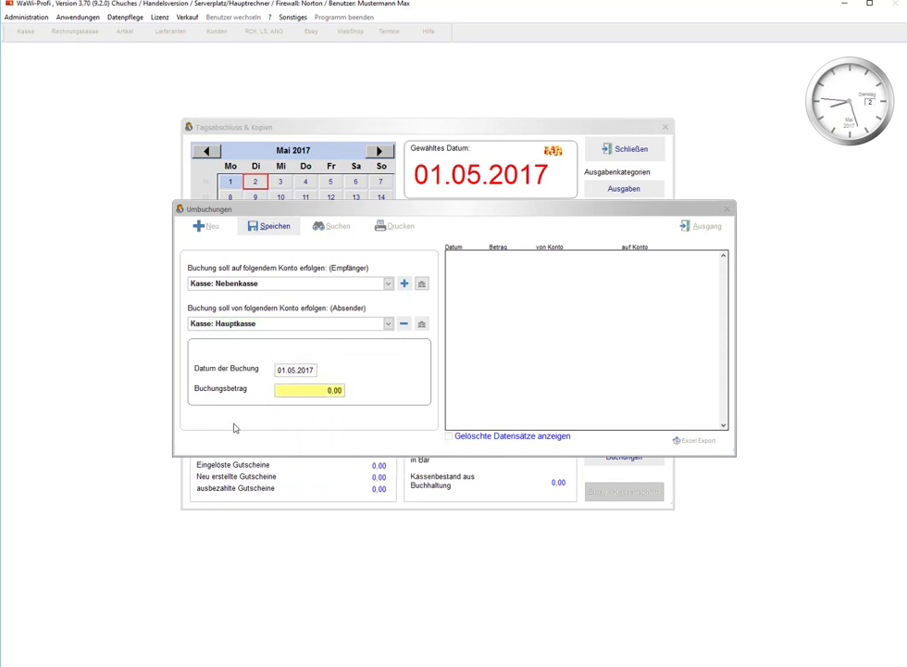
type("5")
key("Tab")
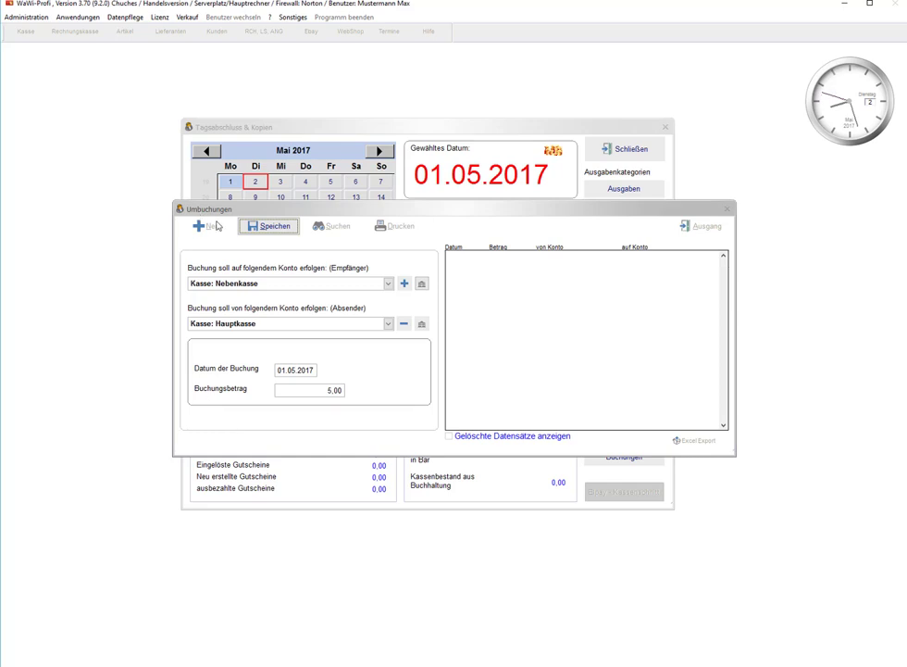
left_click(271, 228)
left_click(459, 367)
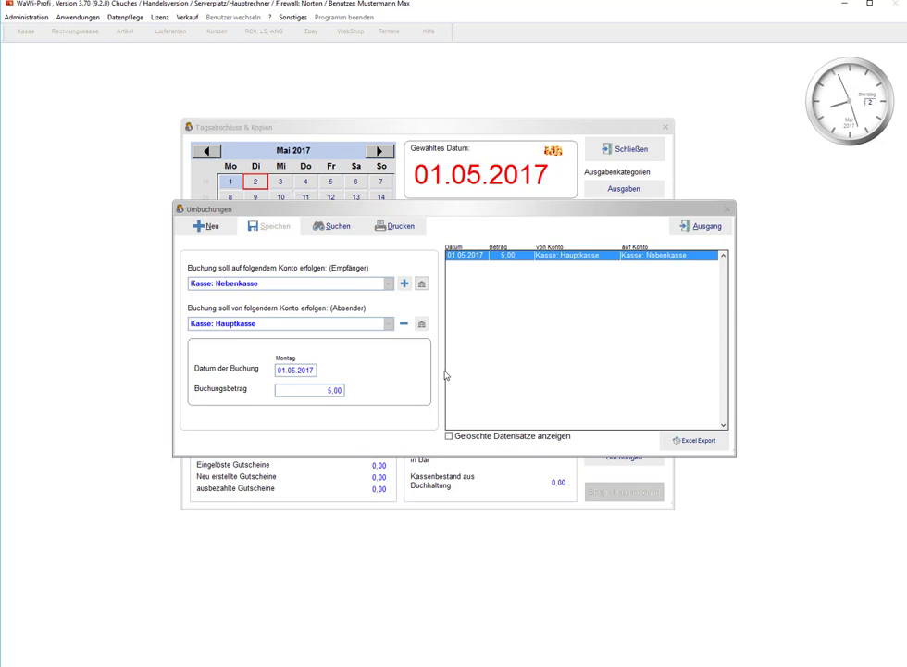
left_click(707, 229)
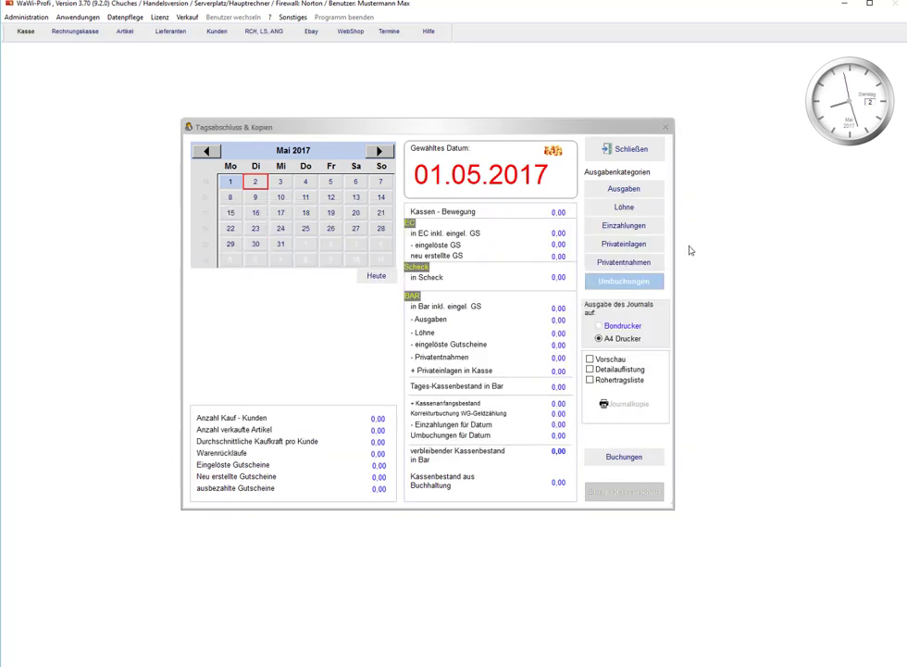
Check the 5,00 transfer in the postings of both Kasse: Hauptkasse and Kasse: Nebenkasse
left_click(624, 457)
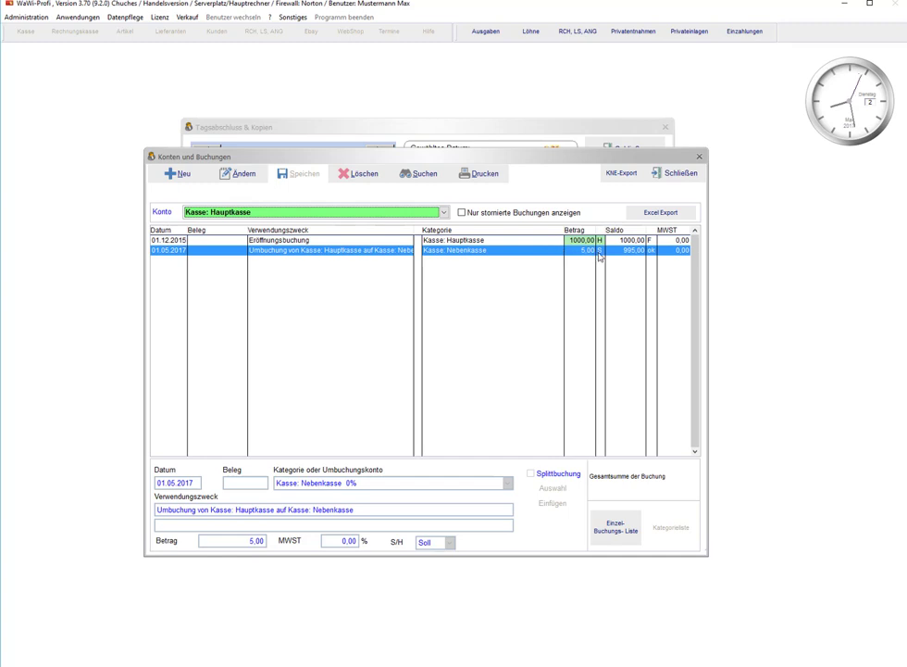
left_click(293, 212)
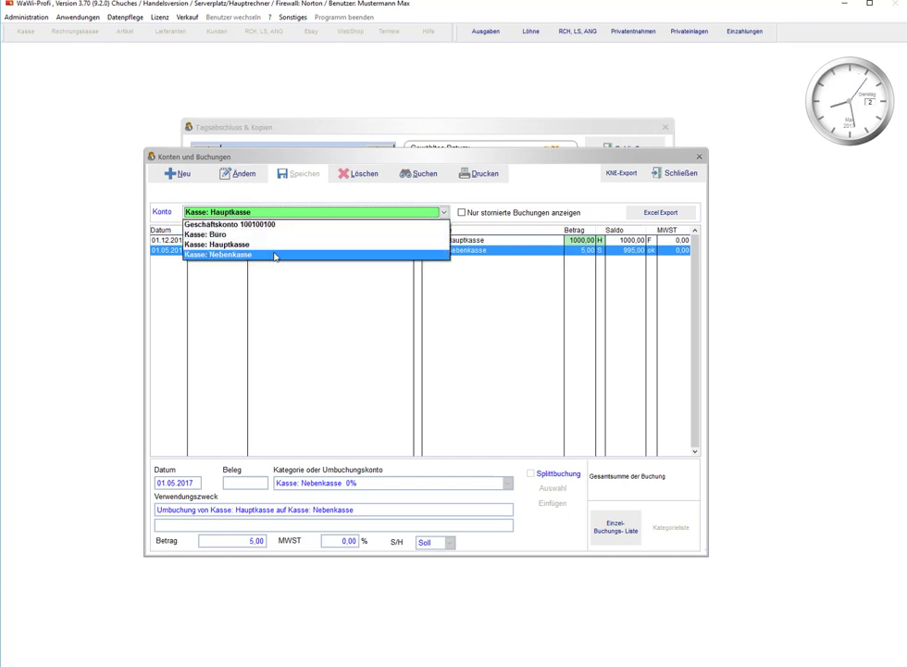
left_click(274, 254)
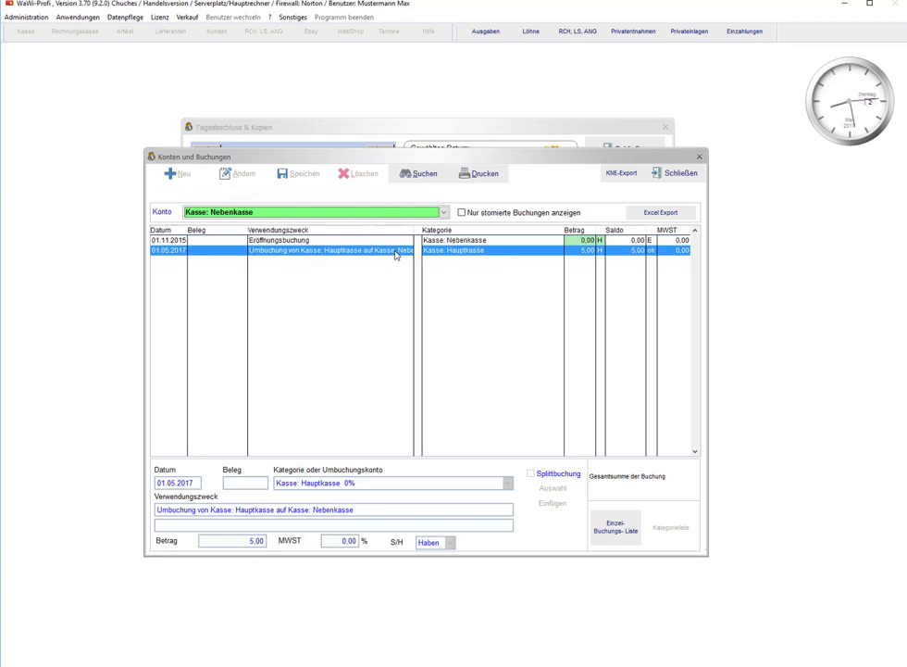
left_click(696, 175)
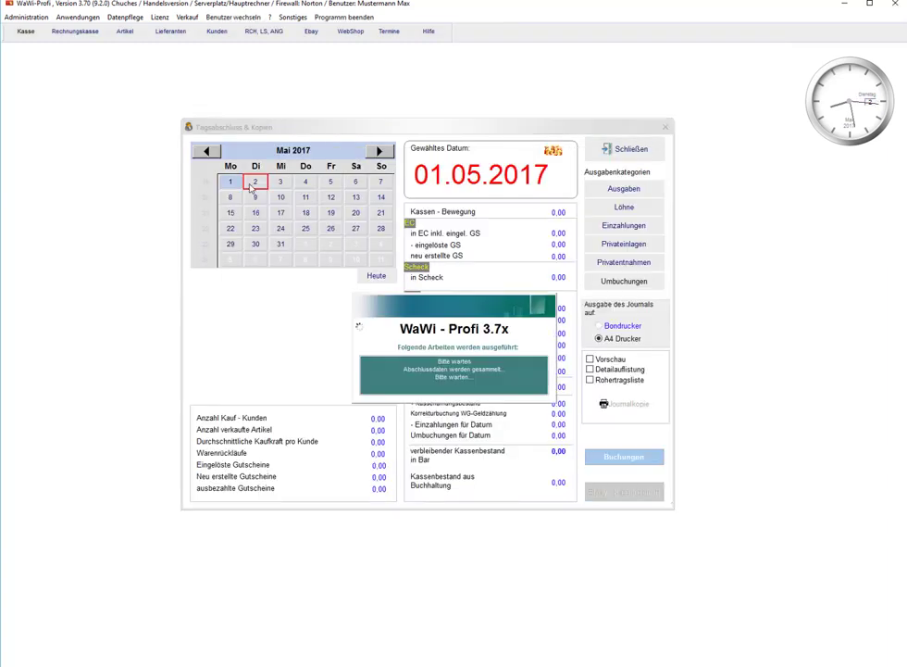
Toggle the Einzahlungen sofort buchen option under Verschiedenes in the system settings and exit the settings
left_click(22, 16)
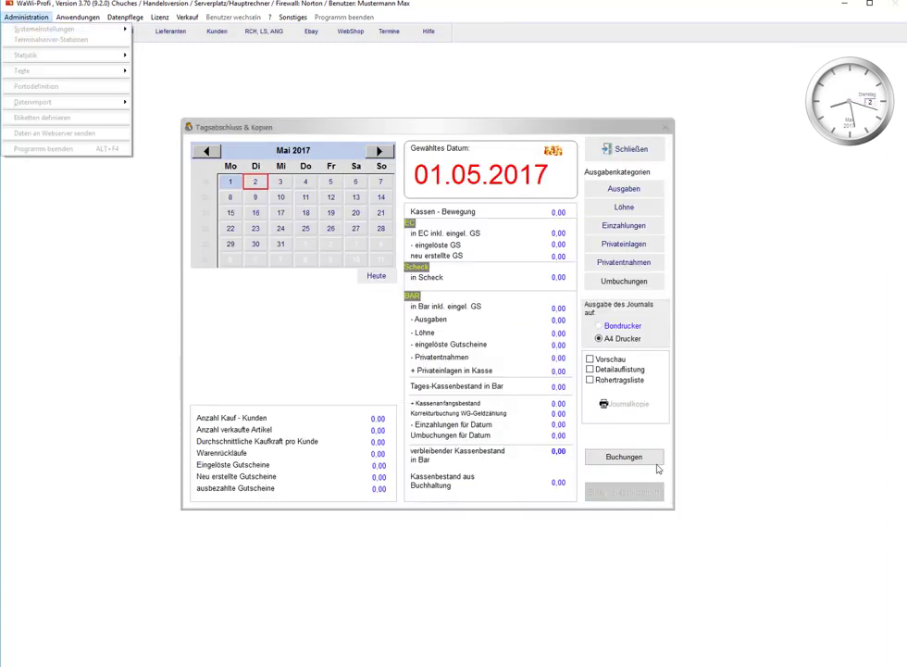
left_click(463, 115)
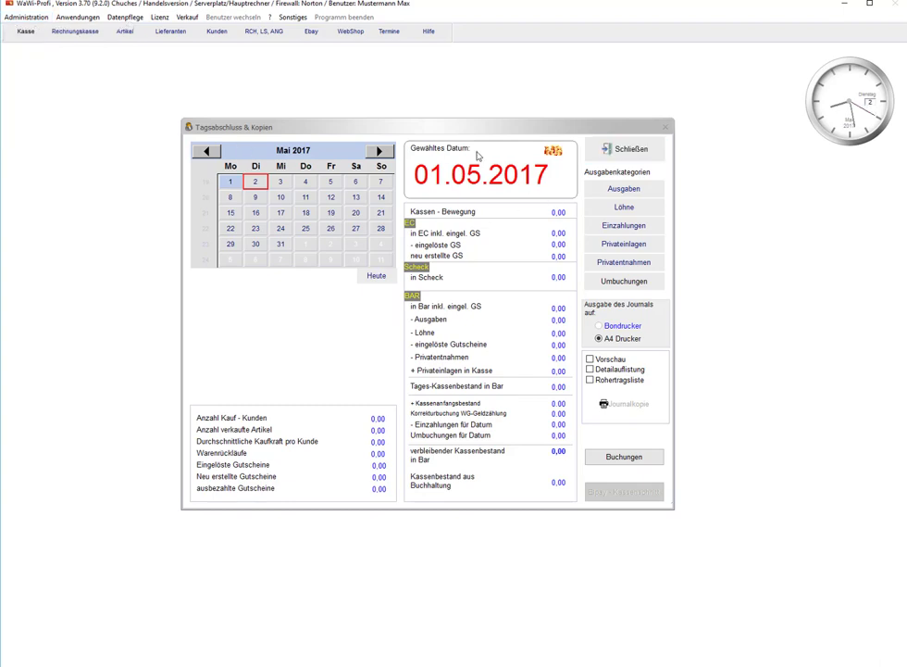
left_click(634, 151)
left_click(18, 16)
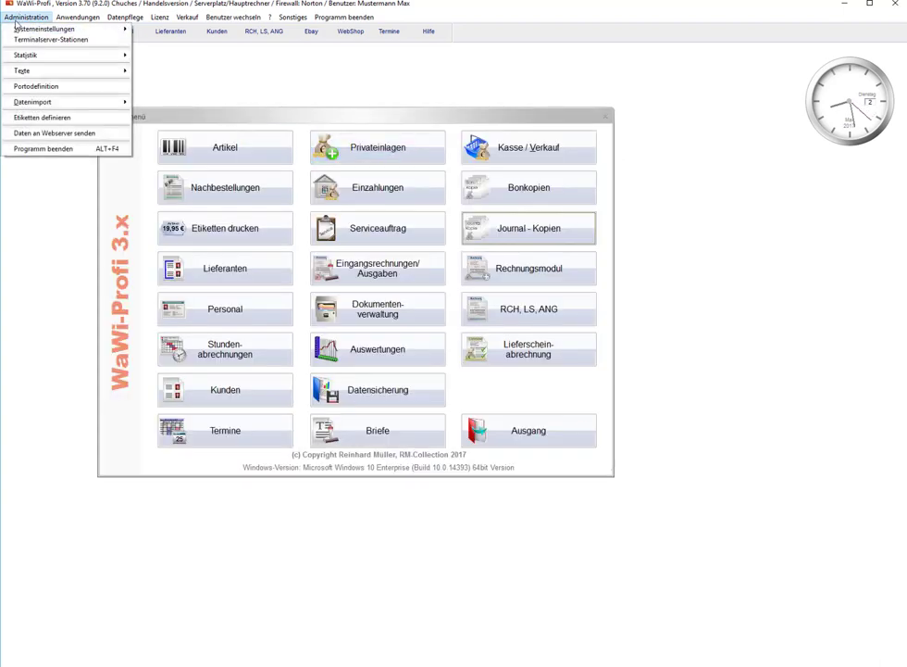
mouse_move(37, 27)
left_click(152, 28)
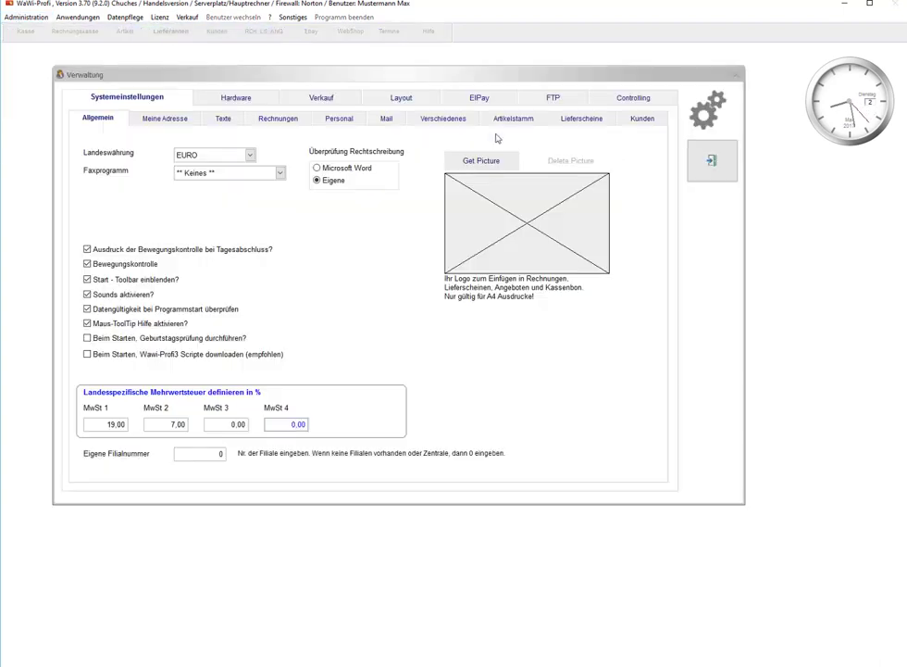
left_click(444, 118)
left_click(97, 272)
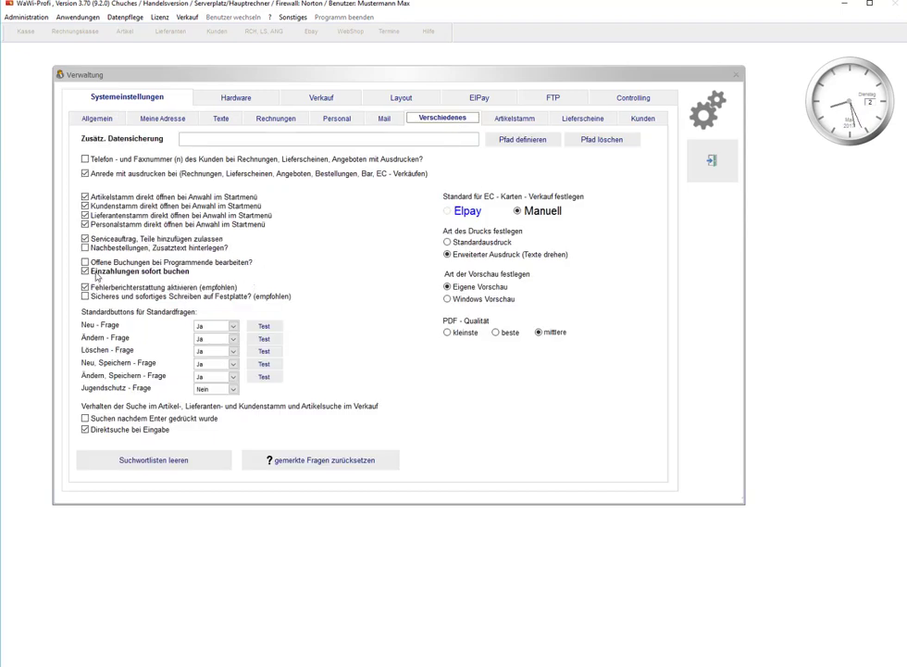
left_click(702, 170)
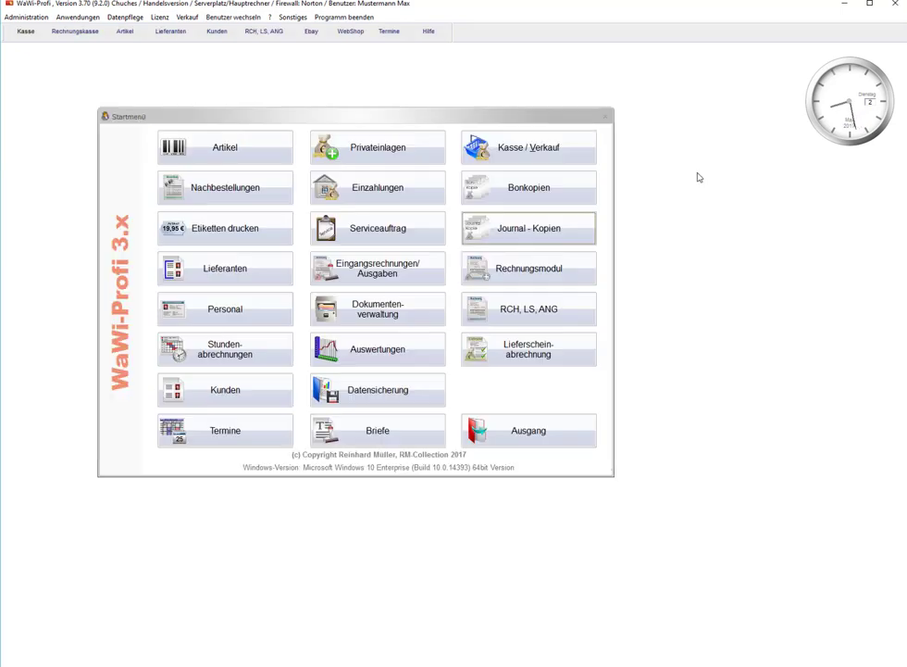
Open the journal copies window and start a new transfer from Kasse: Hauptkasse to Kasse: Nebenkasse
left_click(548, 245)
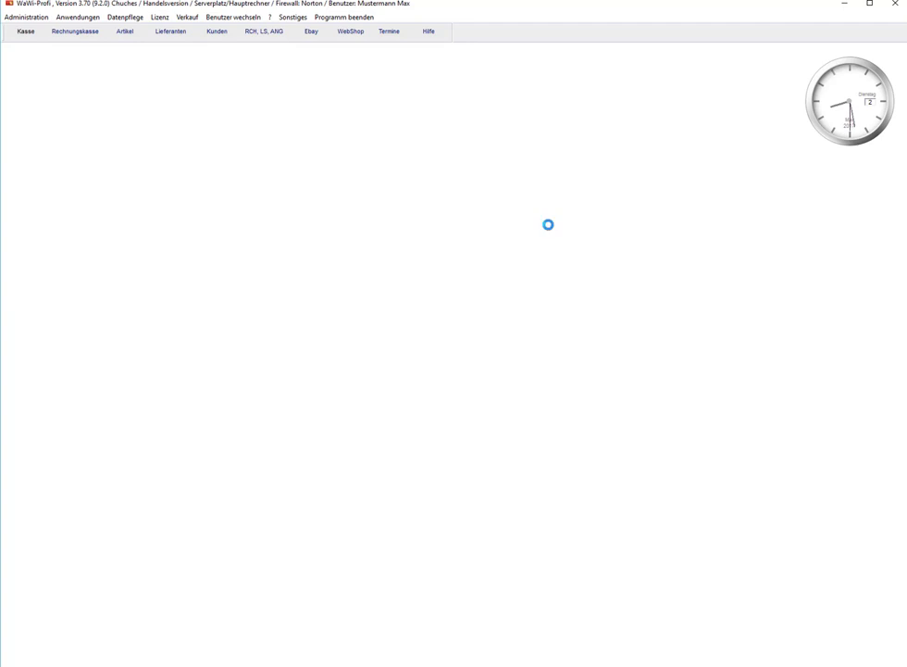
left_click(625, 282)
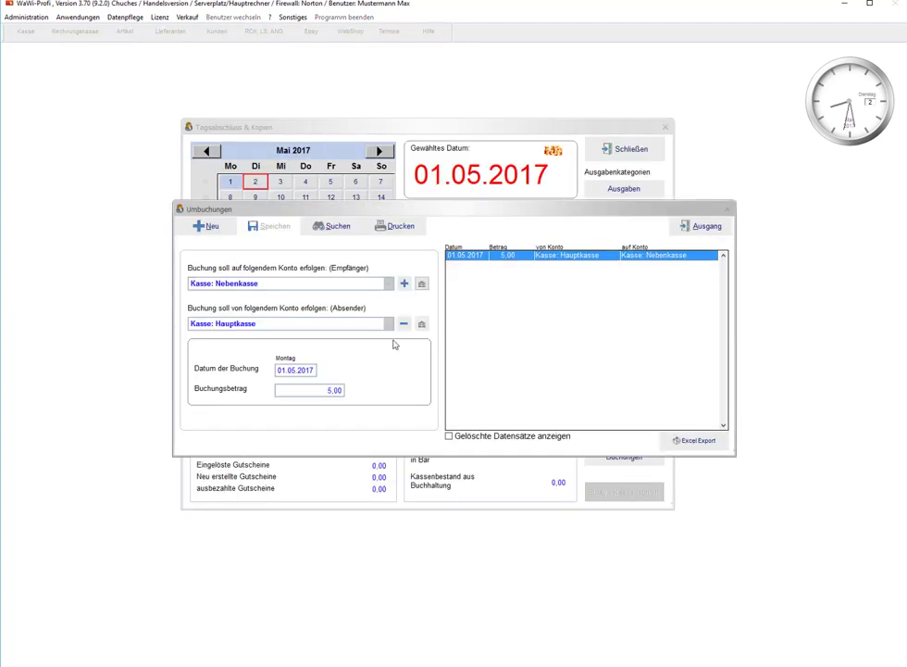
left_click(204, 226)
left_click(460, 366)
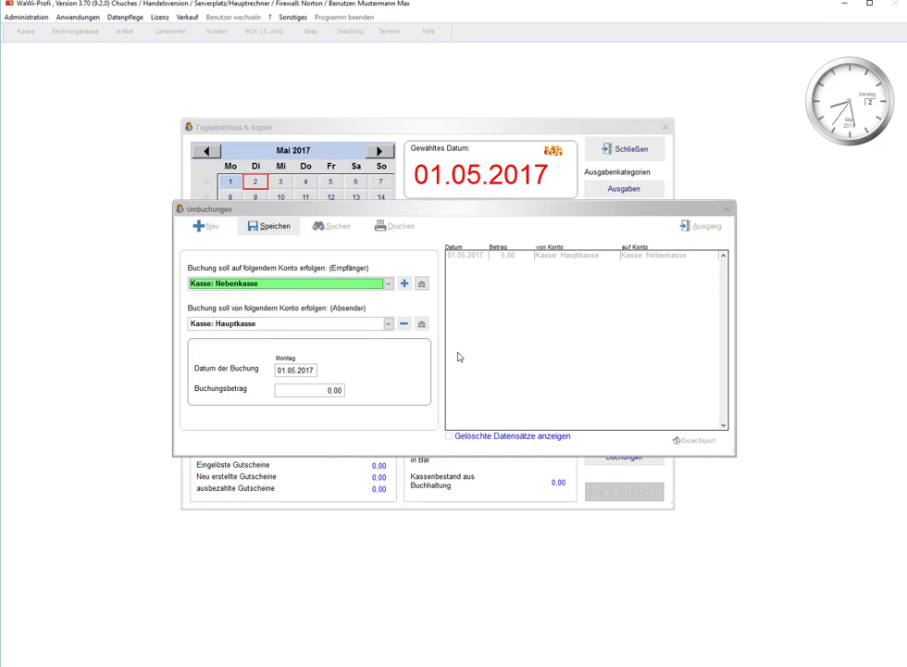
Set the transfer's Buchungsbetrag to 1,55, save the new record and leave the Umbuchungen form
left_click(282, 369)
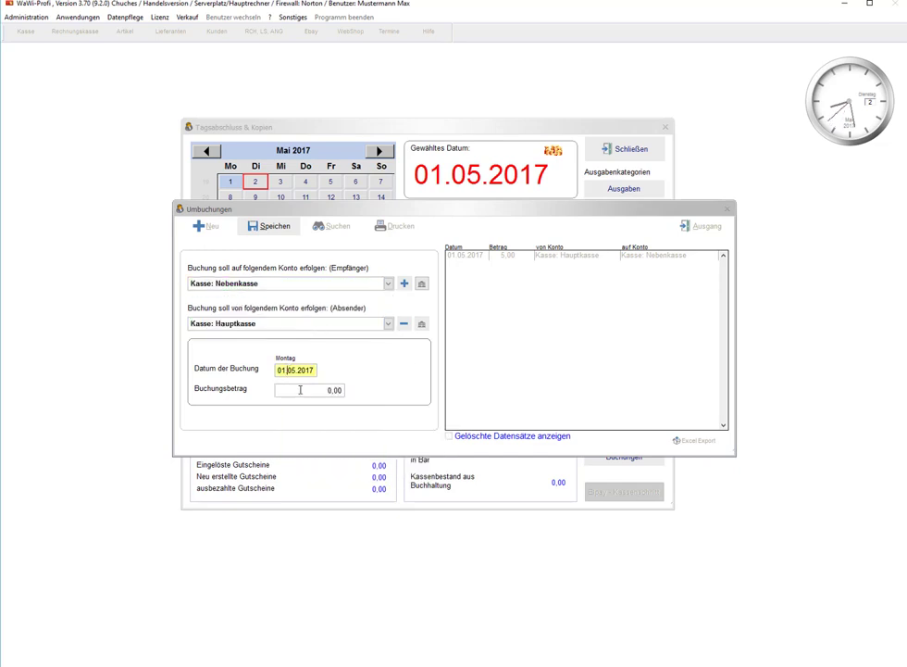
left_click(297, 389)
type("1,55")
key("Tab")
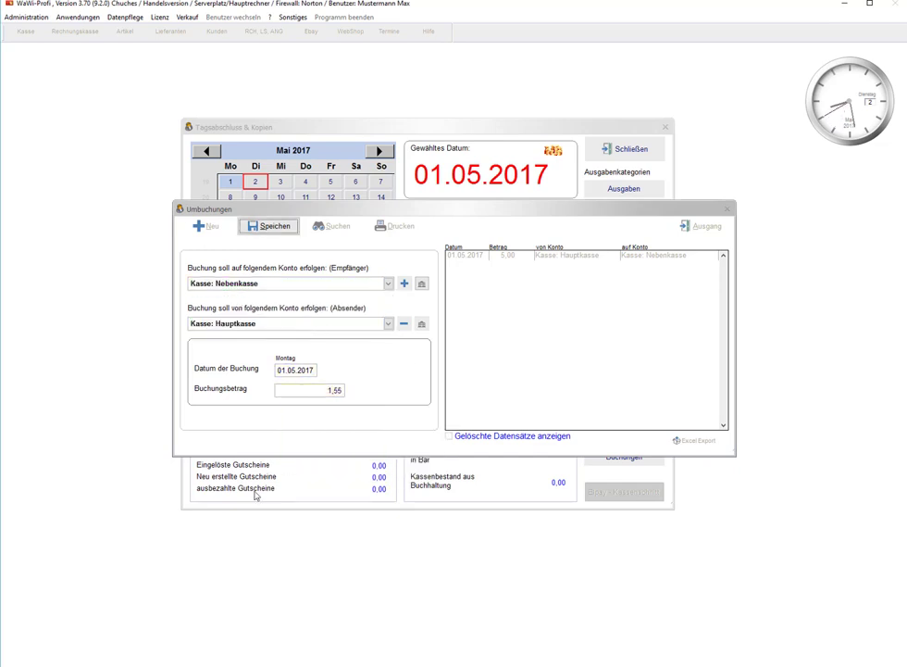
left_click(278, 227)
left_click(478, 369)
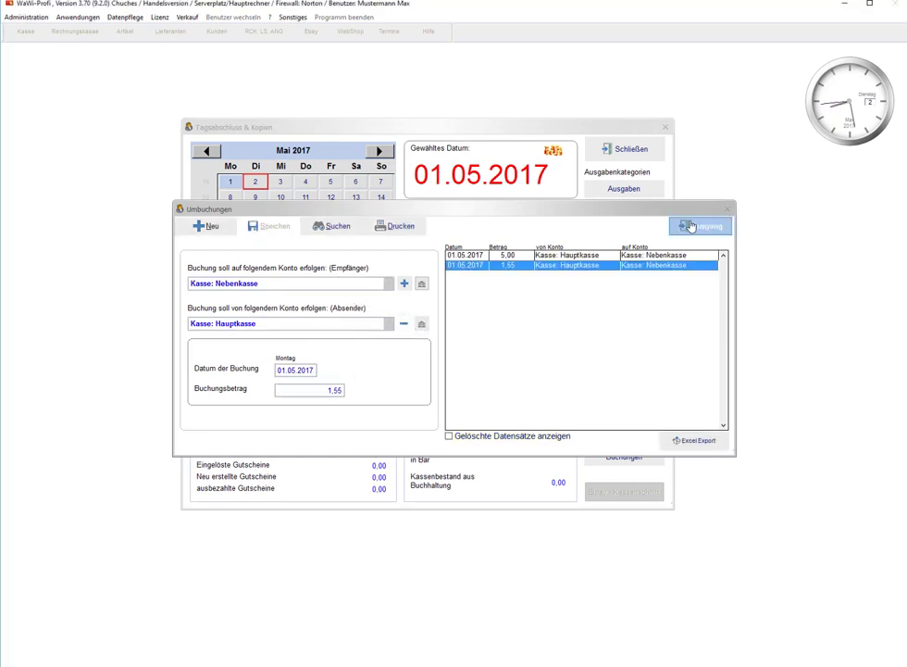
left_click(699, 225)
Open the account postings and check the 1,55 transfer in Kasse: Hauptkasse
left_click(620, 458)
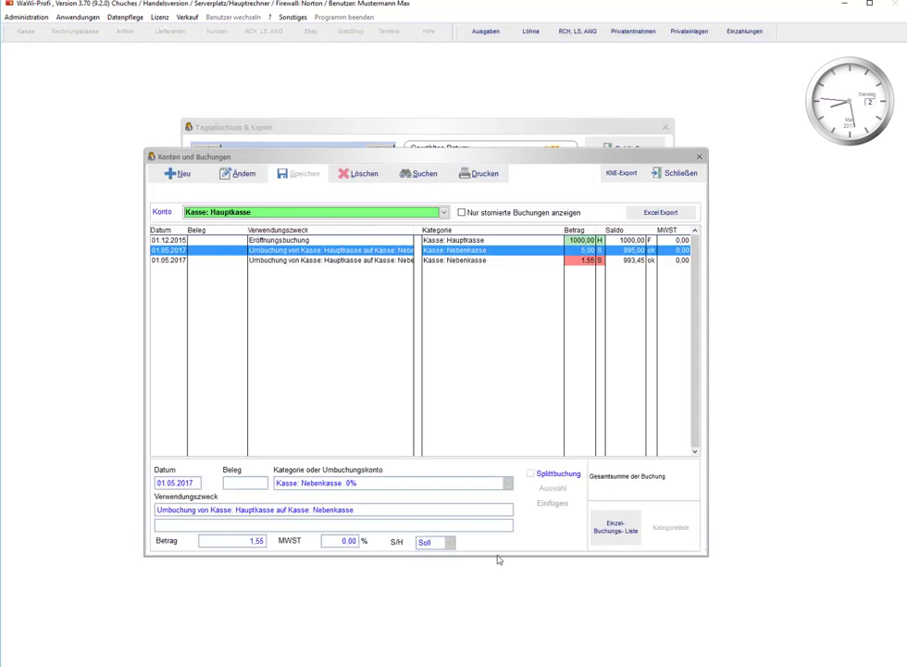
left_click(591, 261)
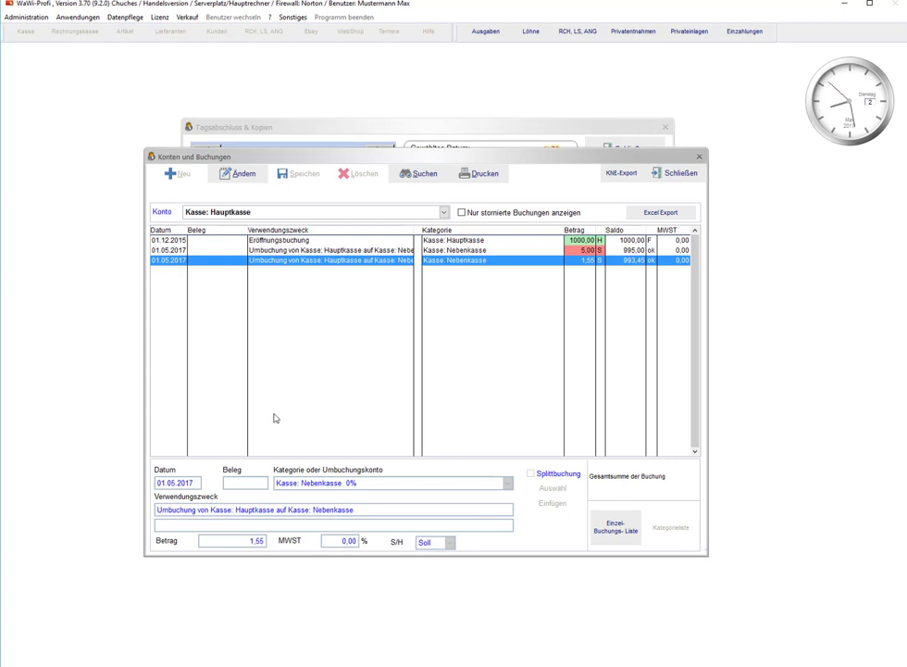
Switch the postings to Kasse: Nebenkasse and open its list of deposits with an open posting date
left_click(413, 212)
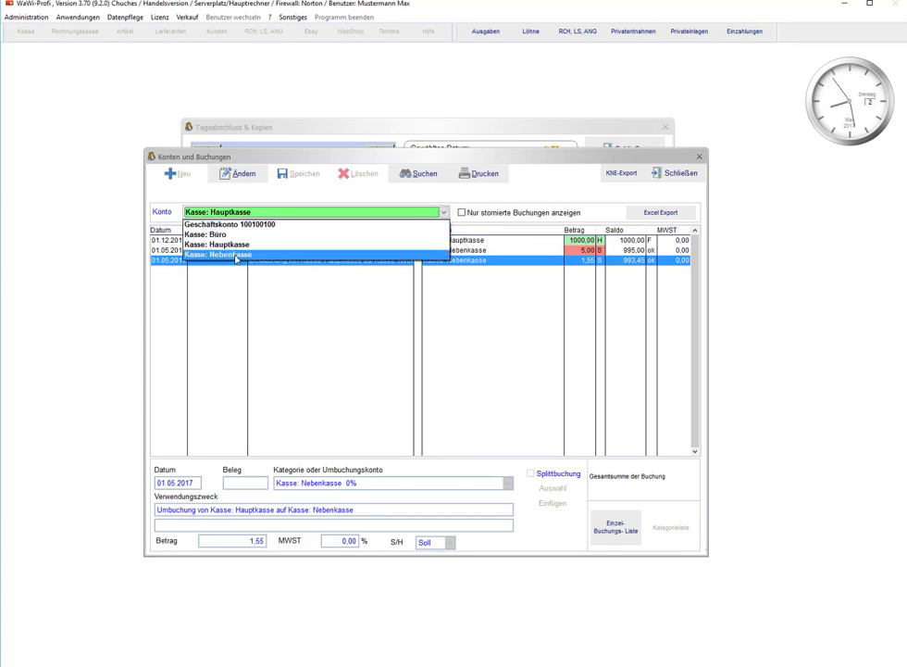
left_click(237, 254)
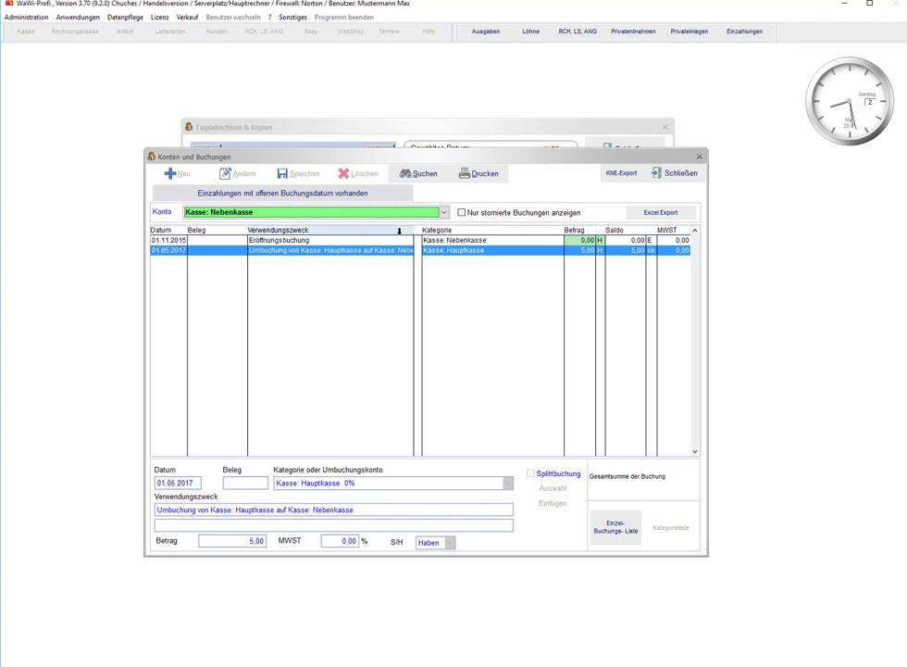
left_click(279, 196)
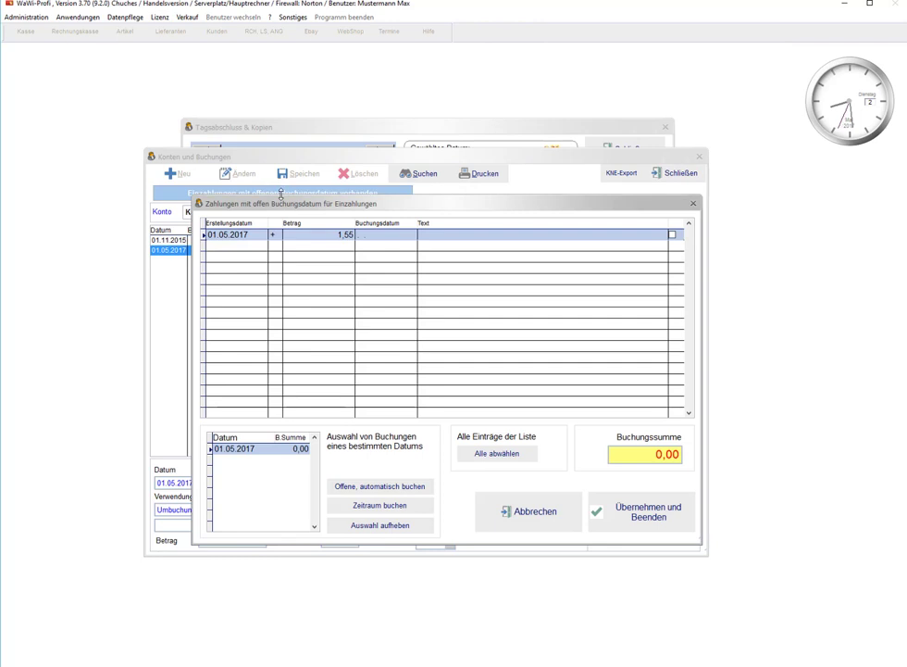
left_click_drag(293, 207, 387, 282)
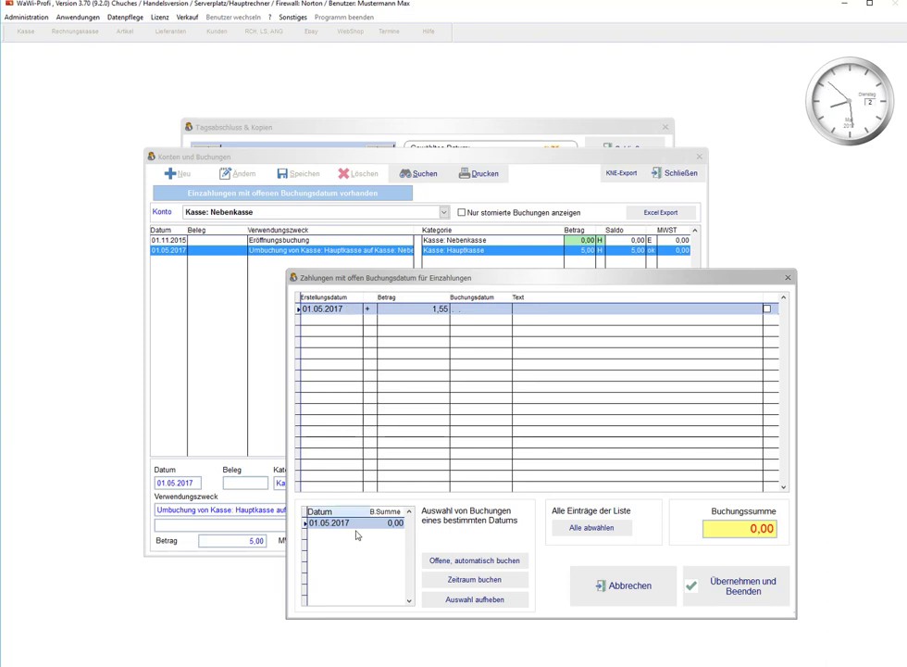
left_click(481, 578)
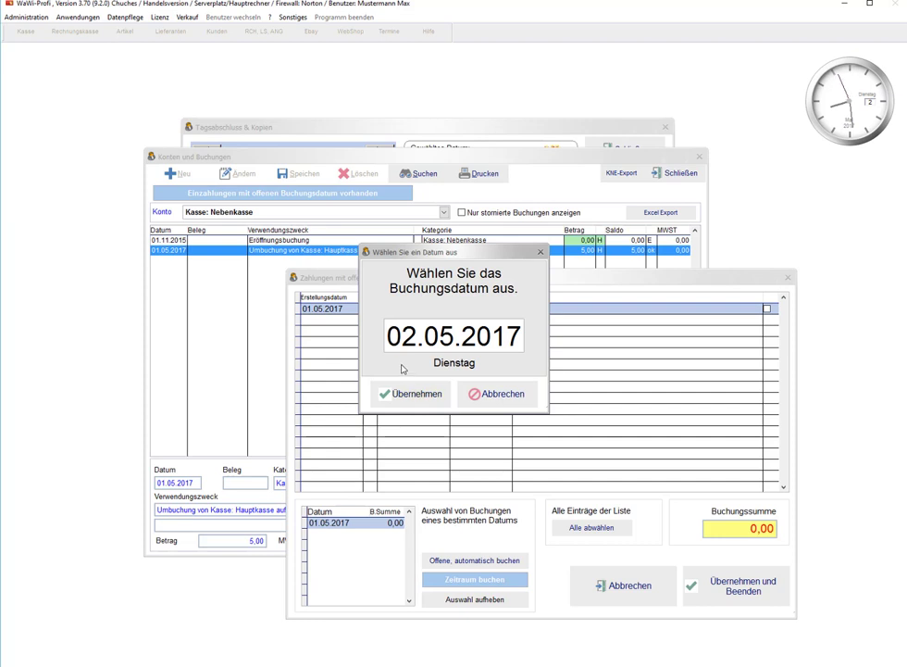
key("Down")
key("Up")
left_click(506, 395)
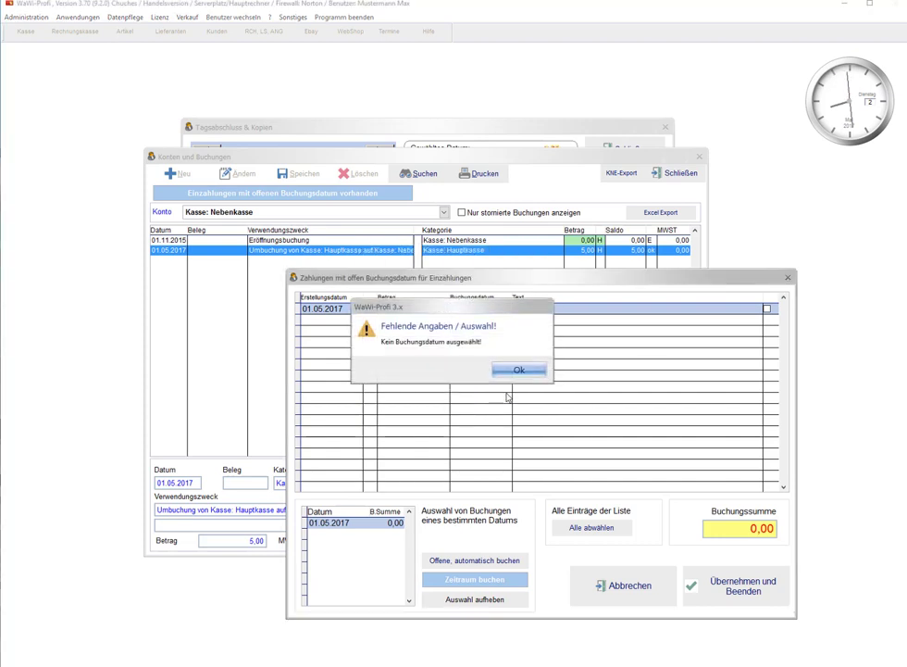
left_click(523, 370)
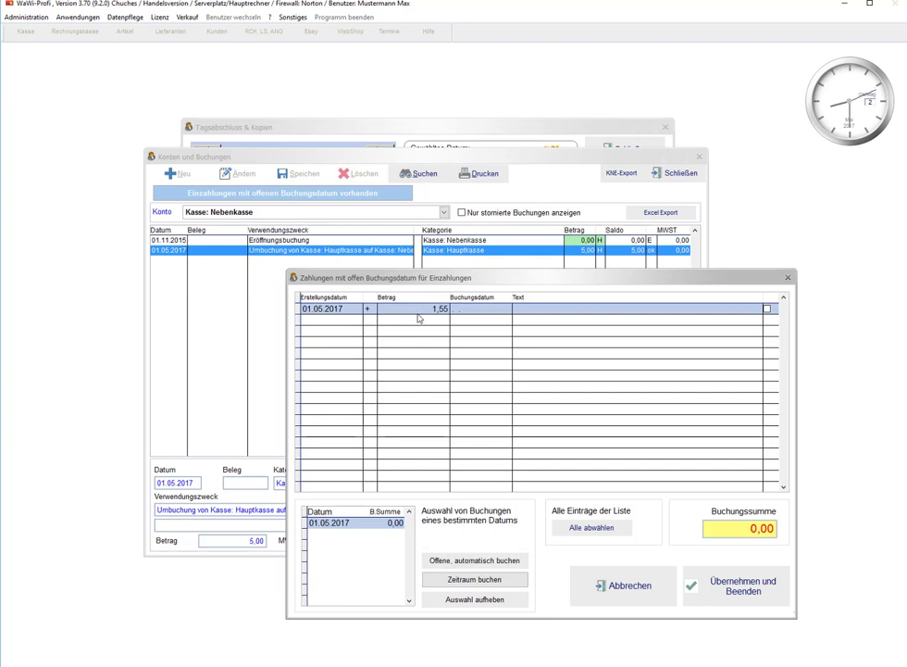
Book the open 1,55 deposit by period with Buchungsdatum 01.05.2017 and apply all changes
left_click(415, 317)
left_click(463, 581)
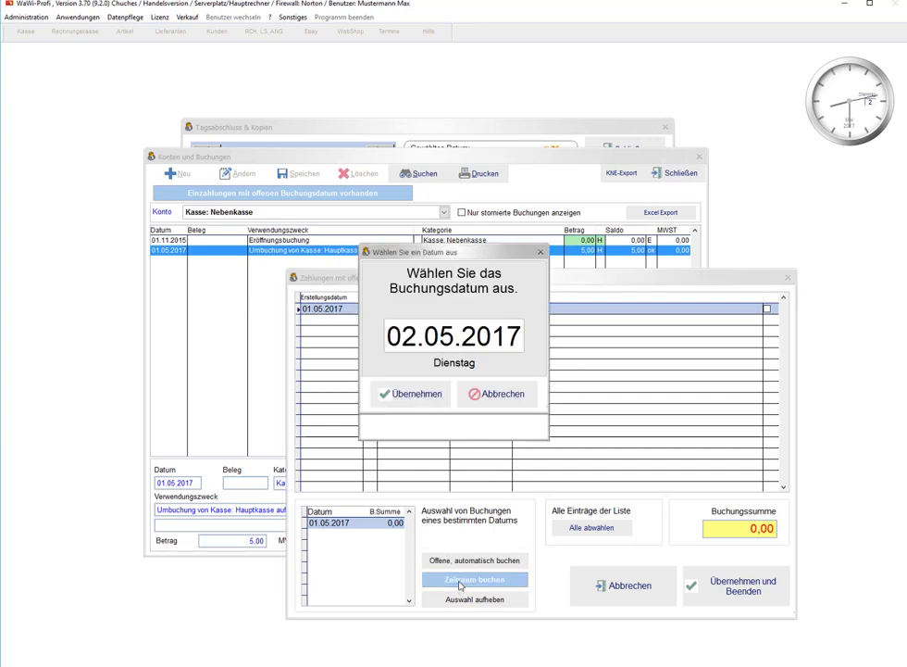
key("Down")
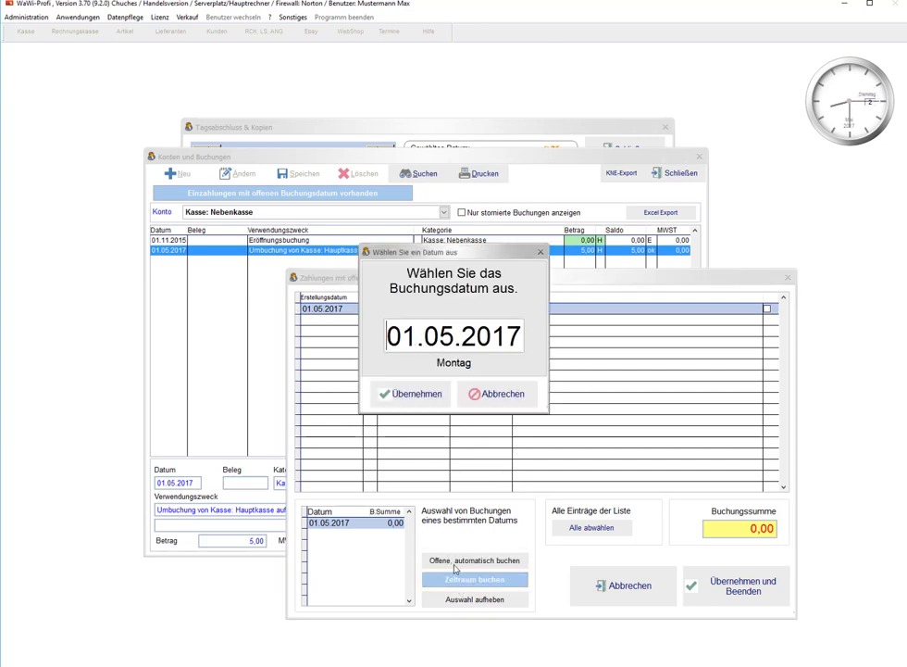
left_click(401, 398)
left_click(729, 606)
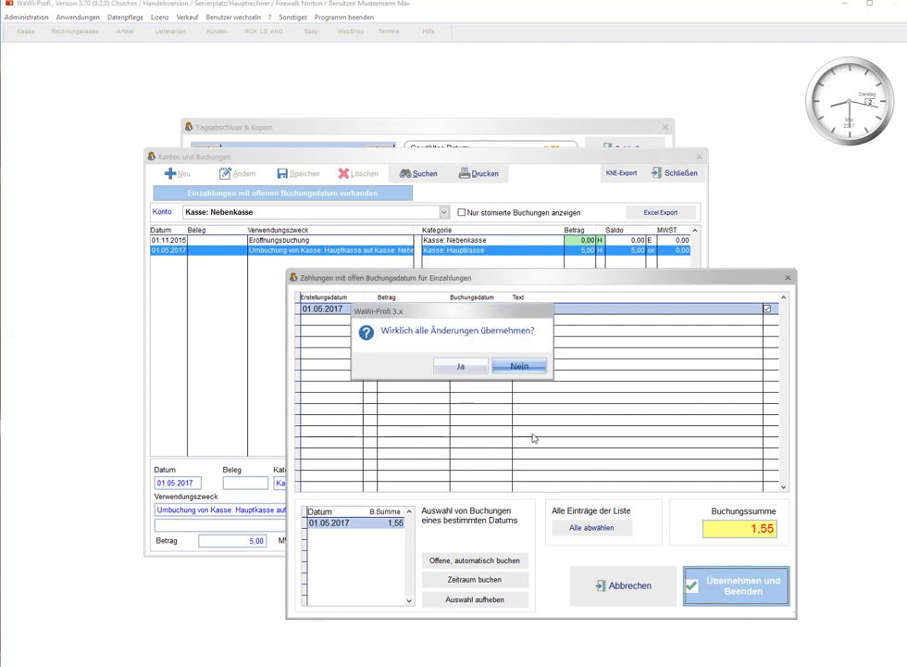
left_click(470, 368)
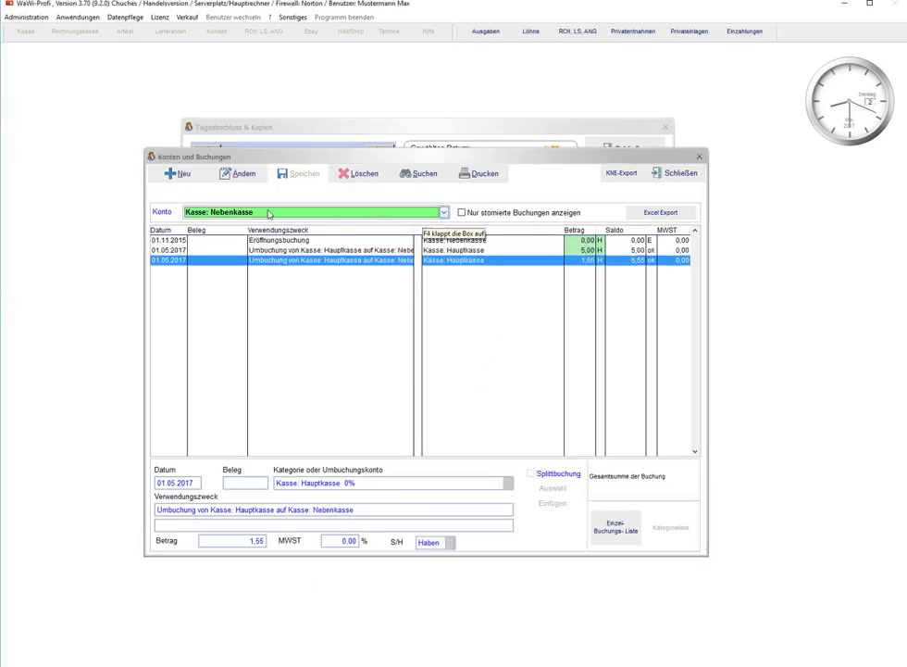
Check the 5,00 and 1,55 transfers in the Kasse: Nebenkasse postings and close the postings window
left_click(556, 251)
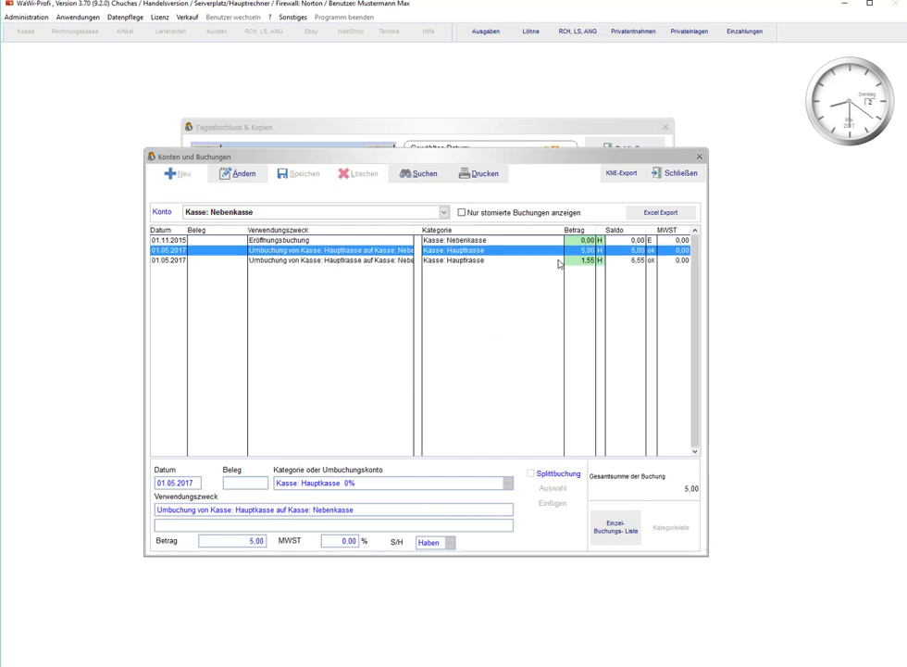
left_click(591, 263)
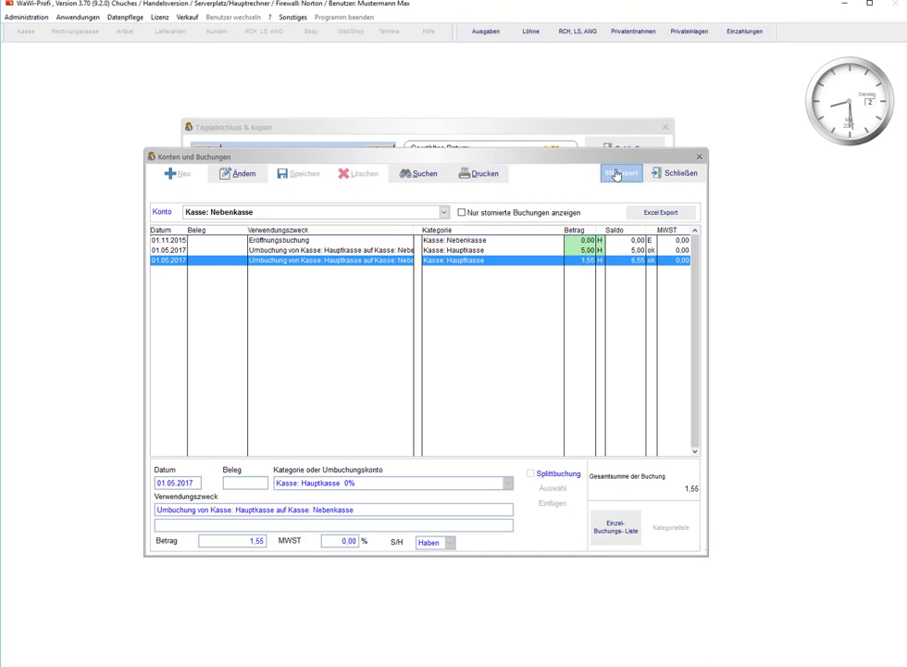
left_click(673, 173)
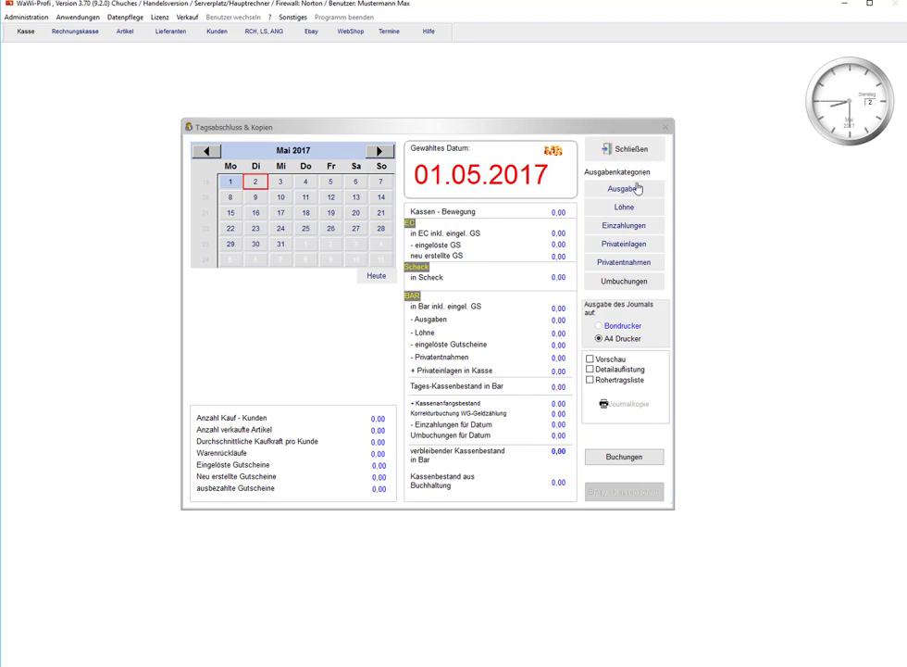
Start another new transfer with the Geschäftskonto as recipient and Kasse: Hauptkasse as sender
left_click(613, 281)
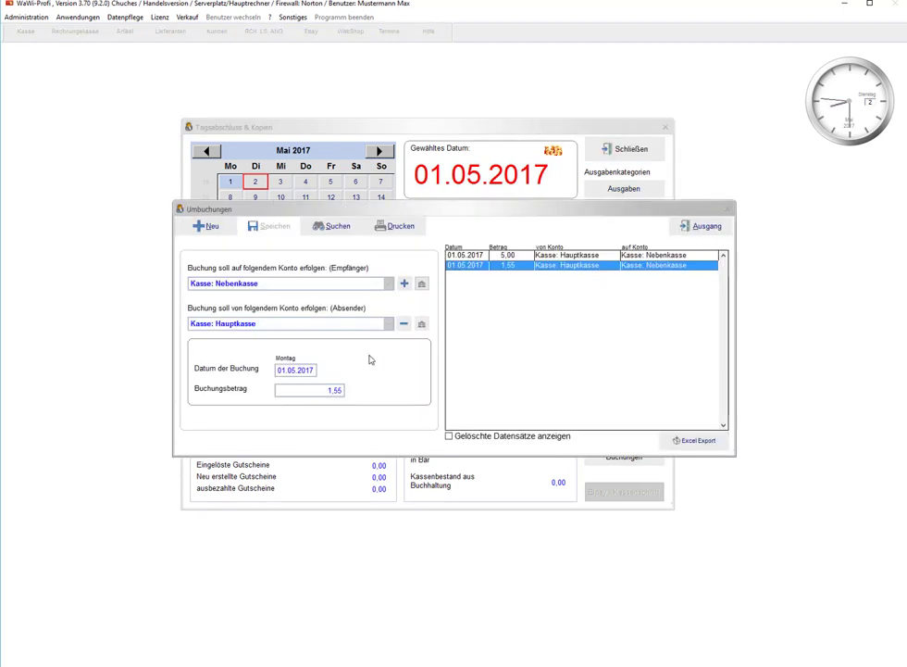
left_click(204, 228)
left_click(456, 368)
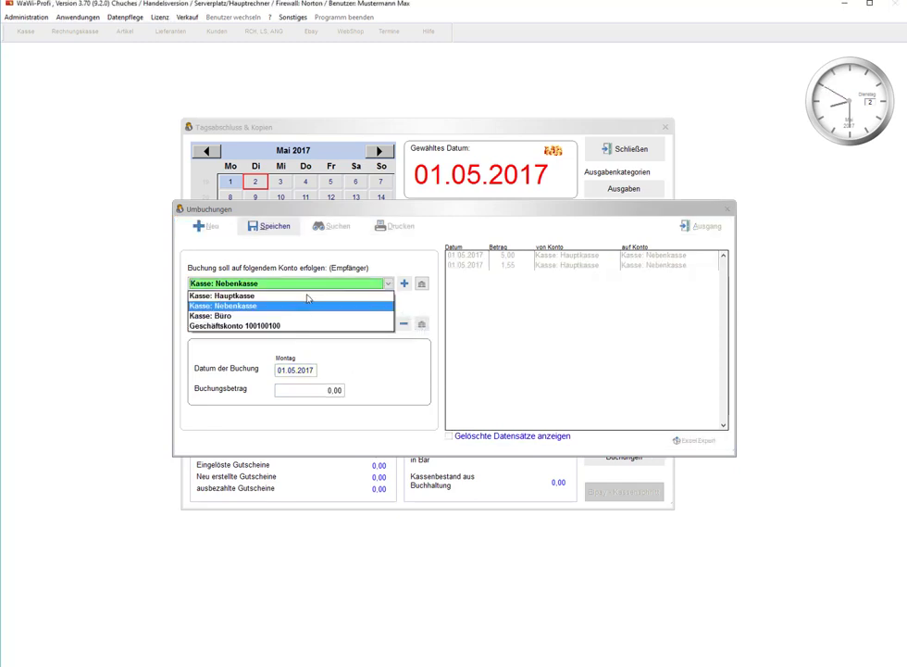
left_click(254, 326)
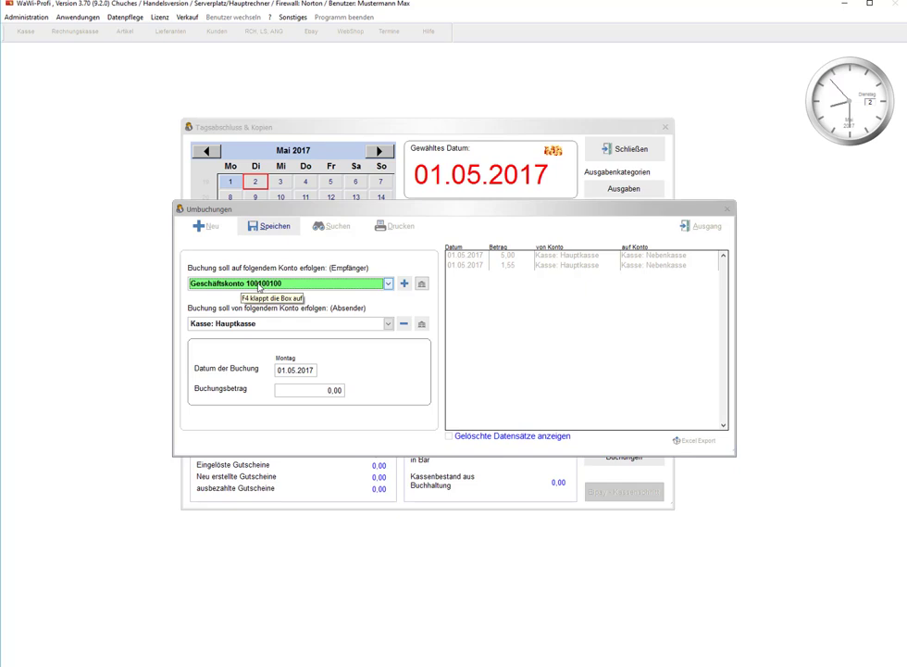
Set the Buchungsbetrag to 11,00 and try to save the transfer to the Geschäftskonto
left_click(302, 389)
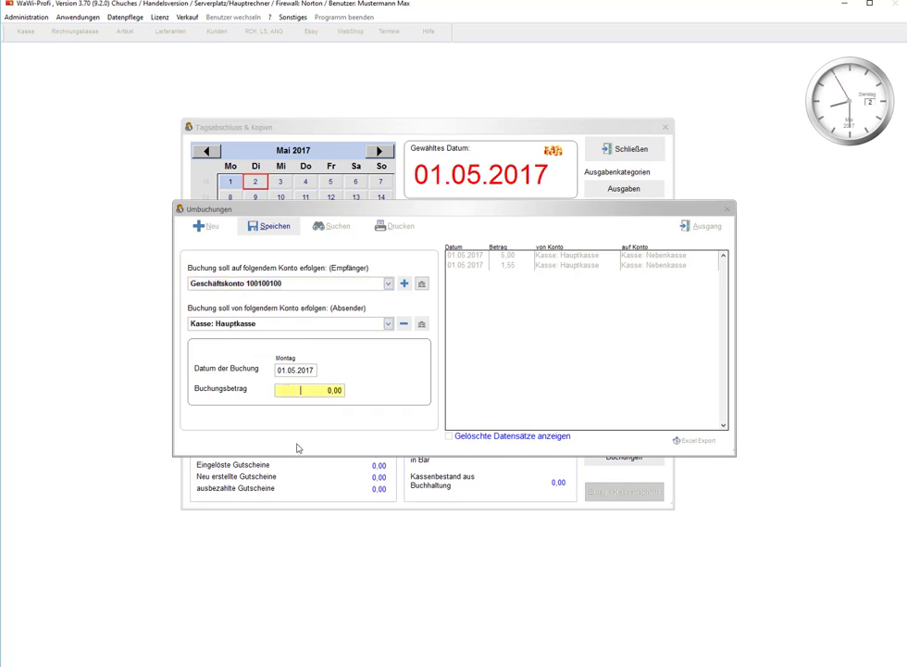
type("11")
key("Tab")
left_click(264, 228)
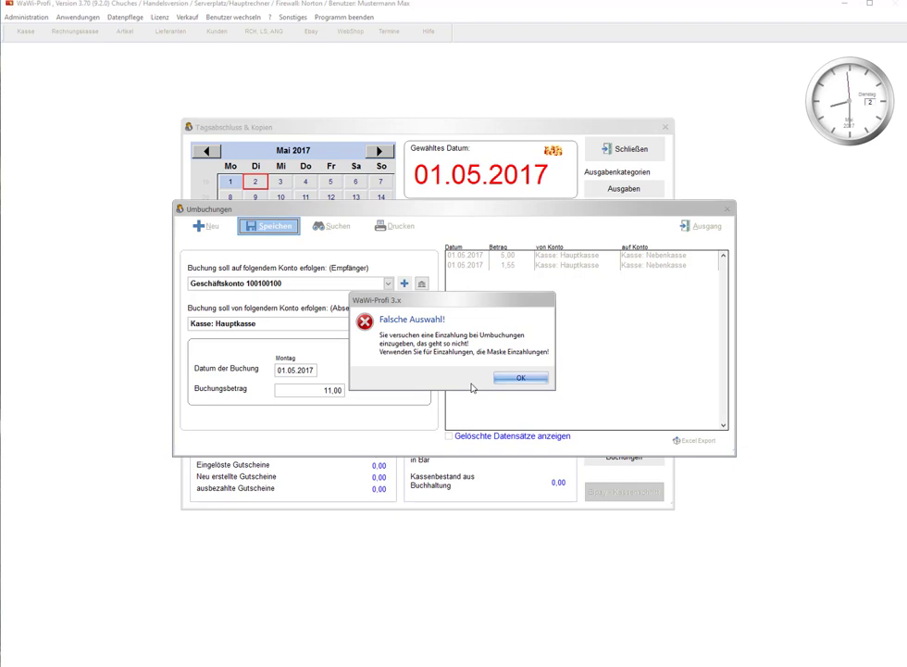
left_click(520, 378)
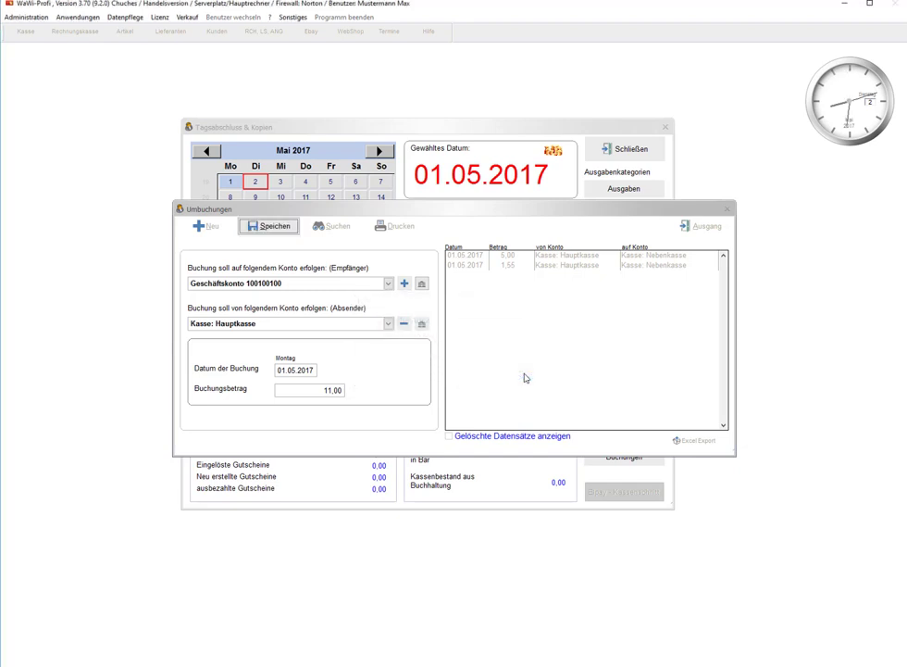
left_click(266, 226)
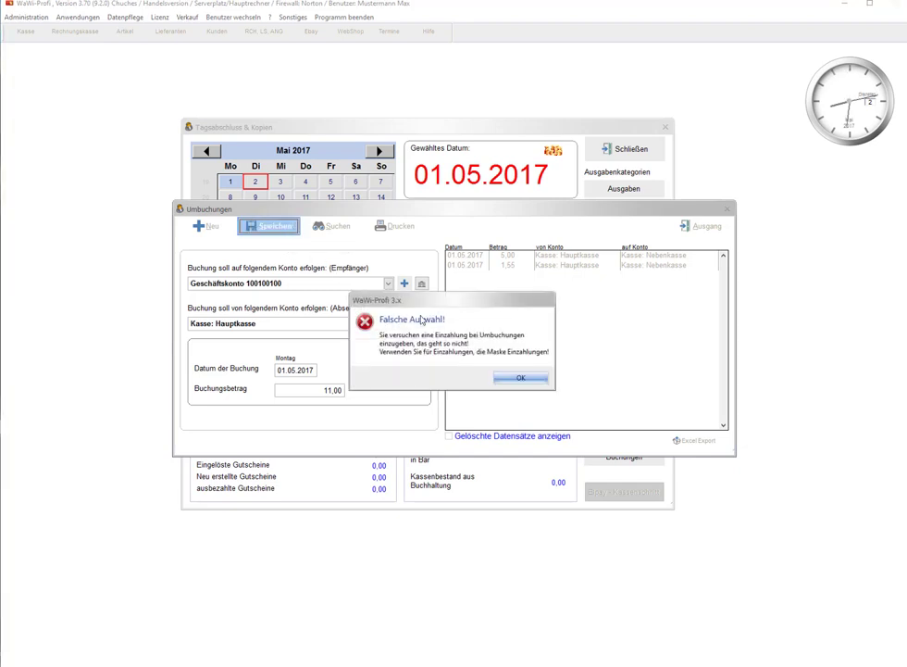
left_click(520, 376)
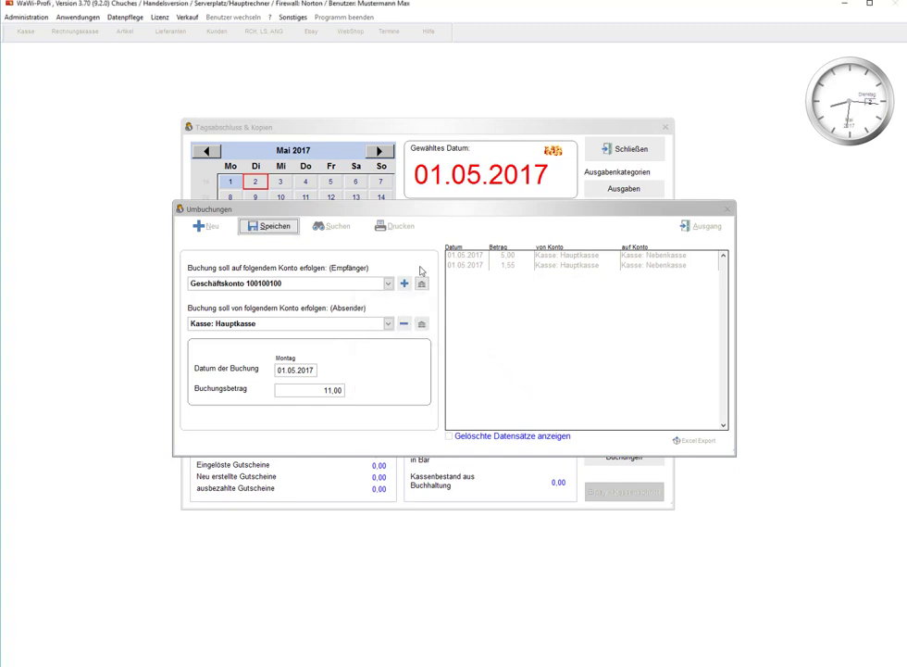
Change the recipient to Kasse: Nebenkasse, decline saving the new record and leave the Umbuchungen form
left_click(288, 283)
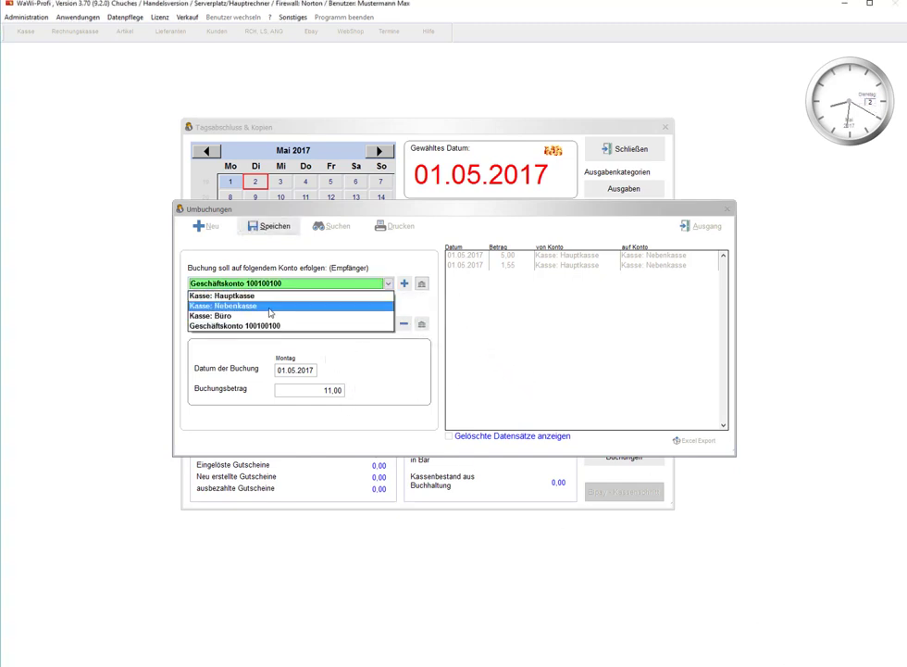
left_click(275, 305)
left_click(276, 230)
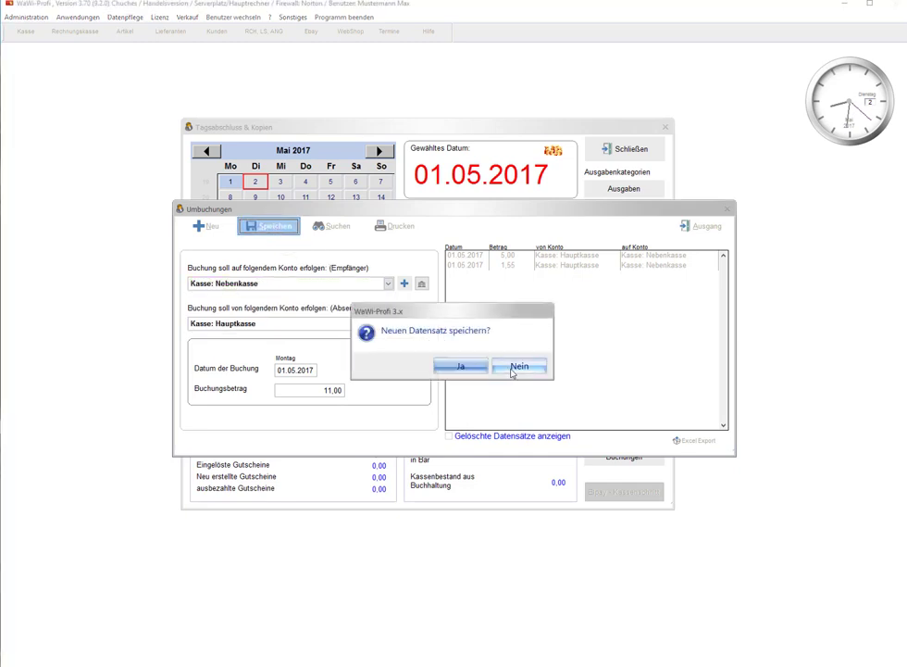
left_click(521, 369)
left_click(716, 227)
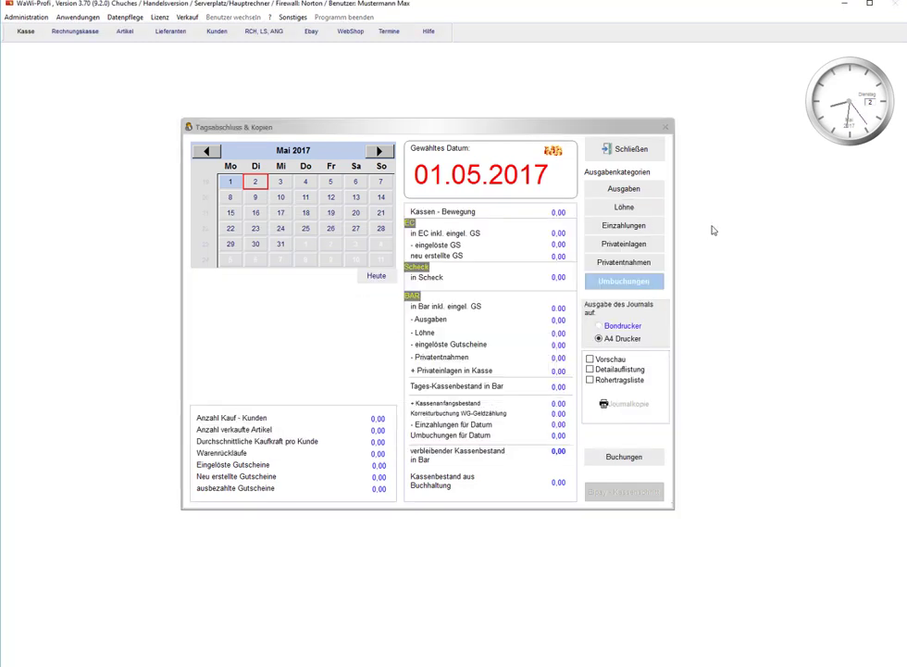